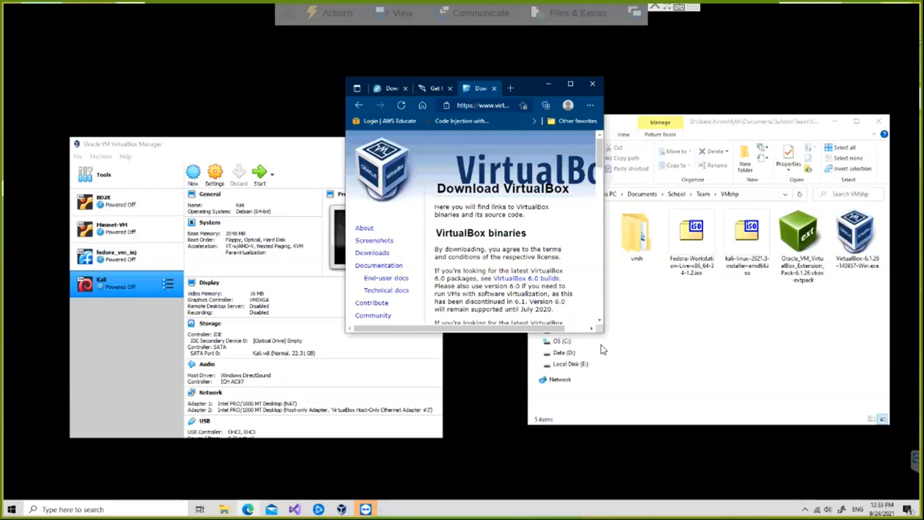
- Enlarge the Edge window to fill the screen and briefly highlight 'VirtualBox' in the platform packages heading
{"action": "left_click_drag", "start_coordinate": [626, 352], "coordinate": [872, 479]}
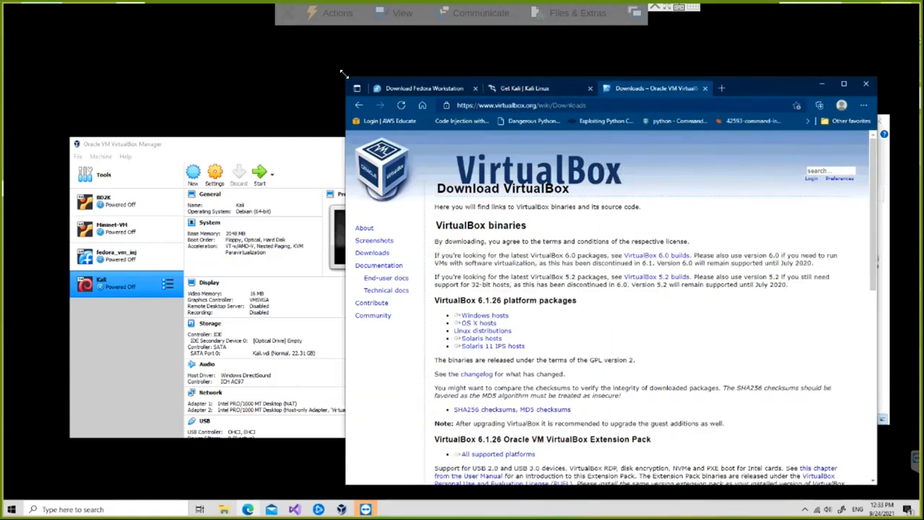
{"action": "left_click_drag", "start_coordinate": [345, 76], "coordinate": [110, 47]}
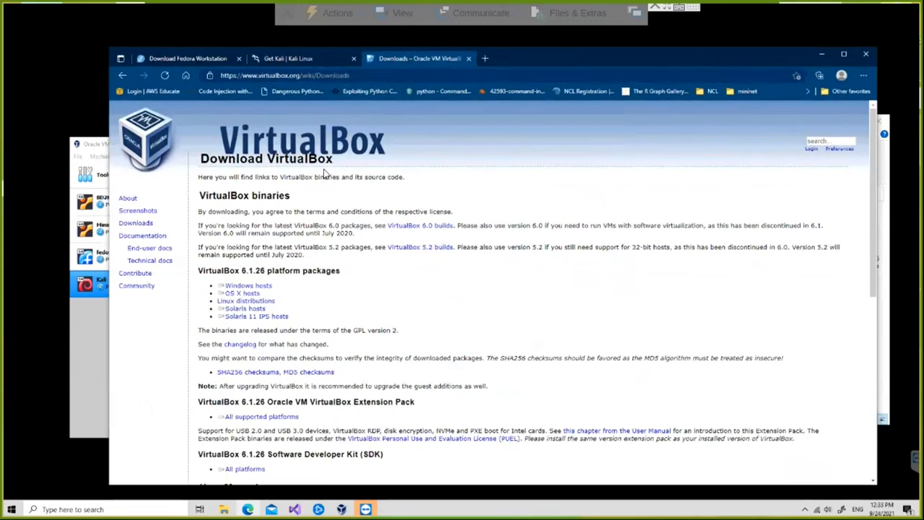
{"action": "left_click_drag", "start_coordinate": [198, 271], "coordinate": [235, 271]}
{"action": "left_click", "coordinate": [238, 269]}
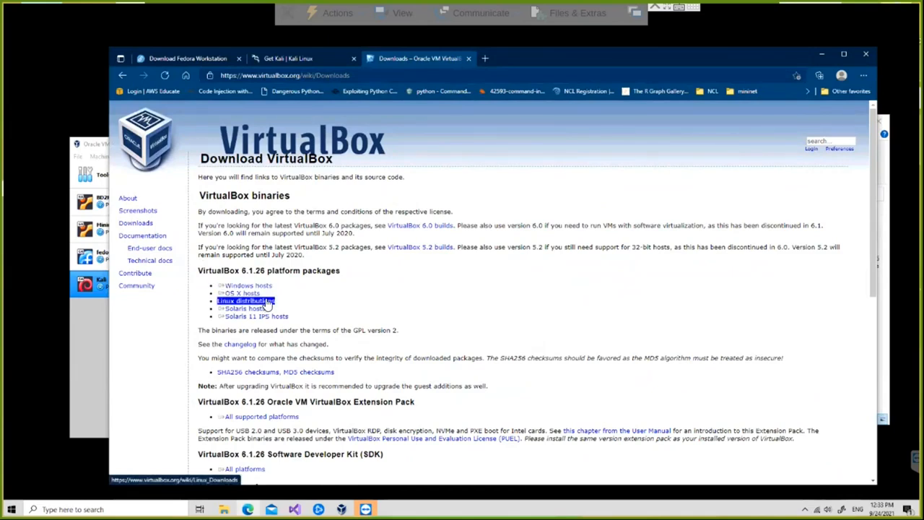
- Switch to the Fedora Workstation download page and highlight the Fedora 34 x86_64 DVD ISO option
{"action": "left_click", "coordinate": [199, 57]}
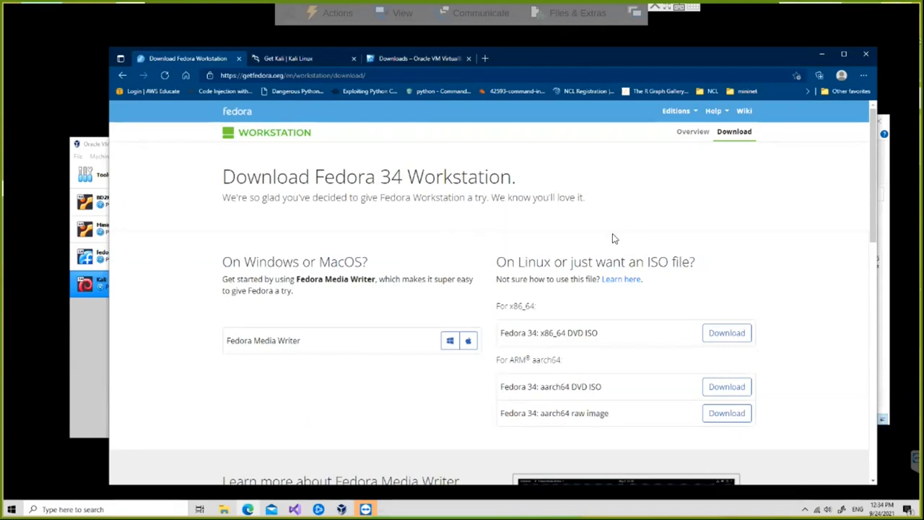
{"action": "left_click_drag", "start_coordinate": [500, 332], "coordinate": [593, 334]}
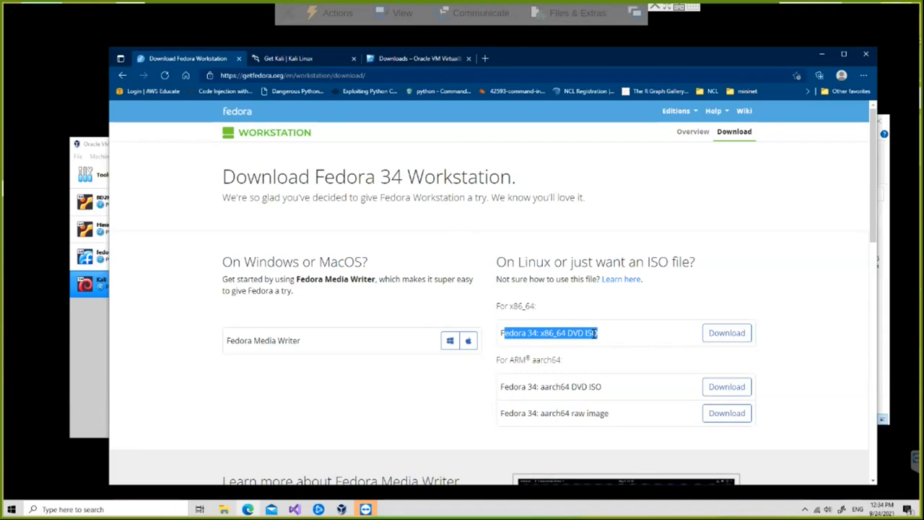
{"action": "left_click", "coordinate": [594, 333]}
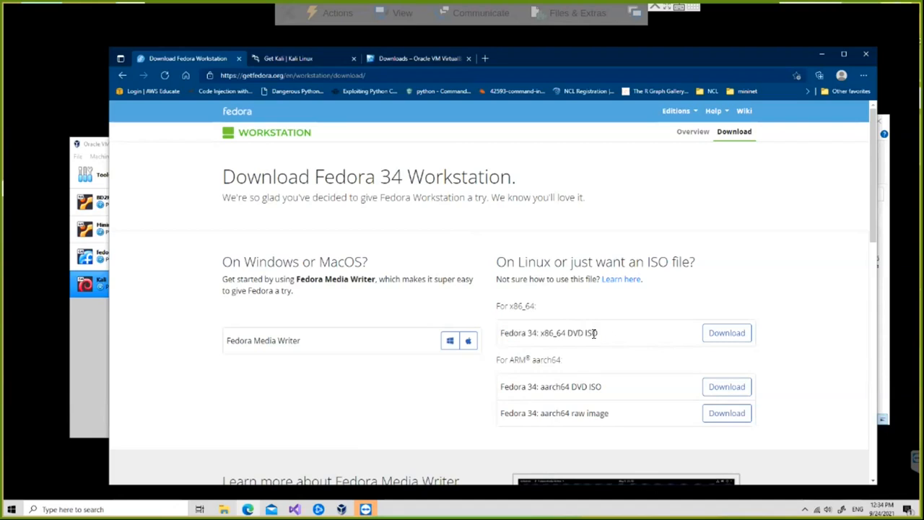
{"action": "left_click", "coordinate": [713, 332]}
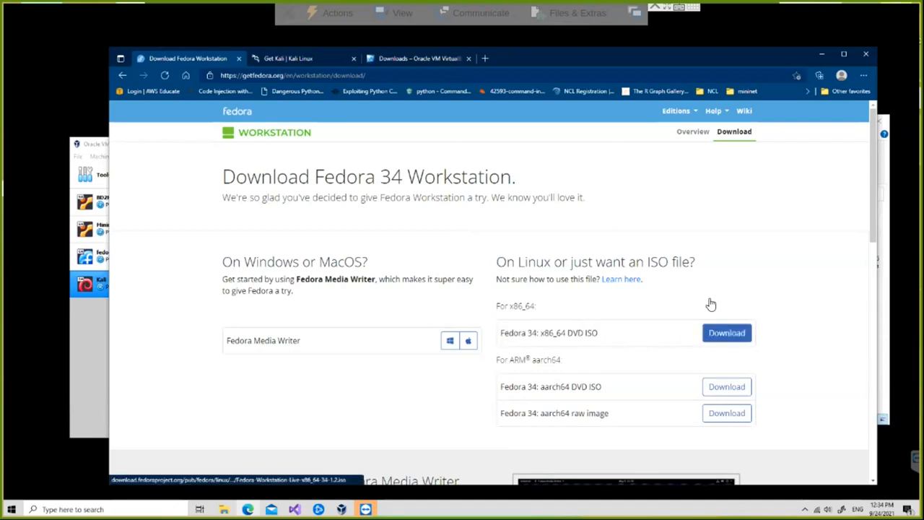
- Switch to the Kali Linux page and browse its 64-bit VMware and VirtualBox virtual machine images
{"action": "left_click", "coordinate": [301, 58]}
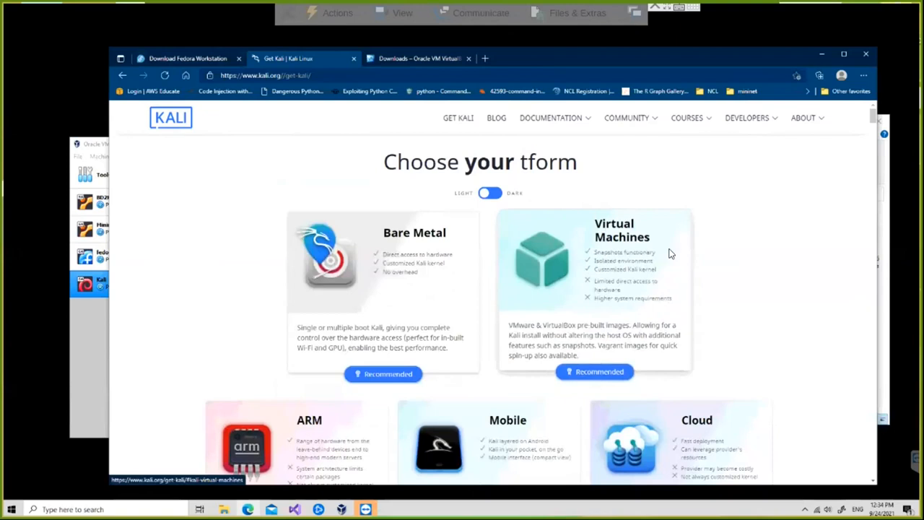
{"action": "scroll", "coordinate": [630, 264], "scroll_direction": "down", "scroll_amount": 2}
{"action": "left_click", "coordinate": [630, 260]}
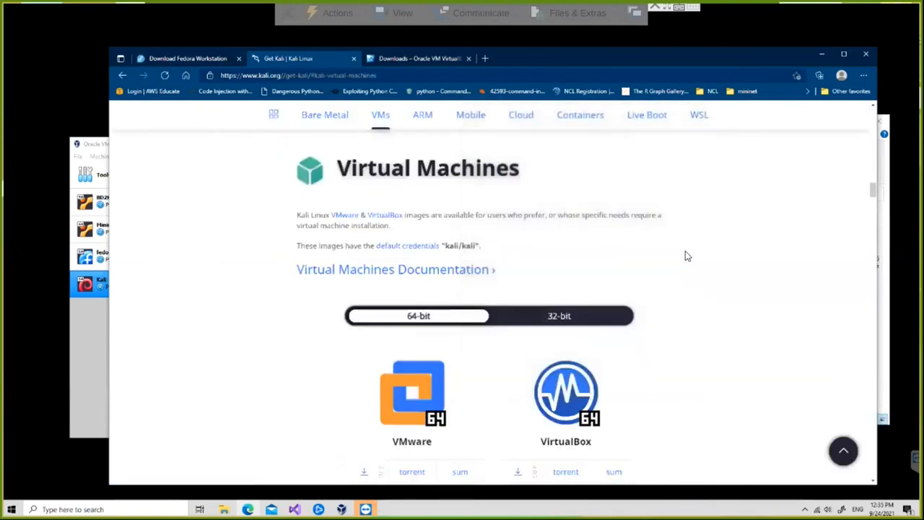
{"action": "scroll", "coordinate": [685, 256], "scroll_direction": "down", "scroll_amount": 3}
{"action": "scroll", "coordinate": [685, 256], "scroll_direction": "down", "scroll_amount": 1}
{"action": "scroll", "coordinate": [685, 255], "scroll_direction": "up", "scroll_amount": 1}
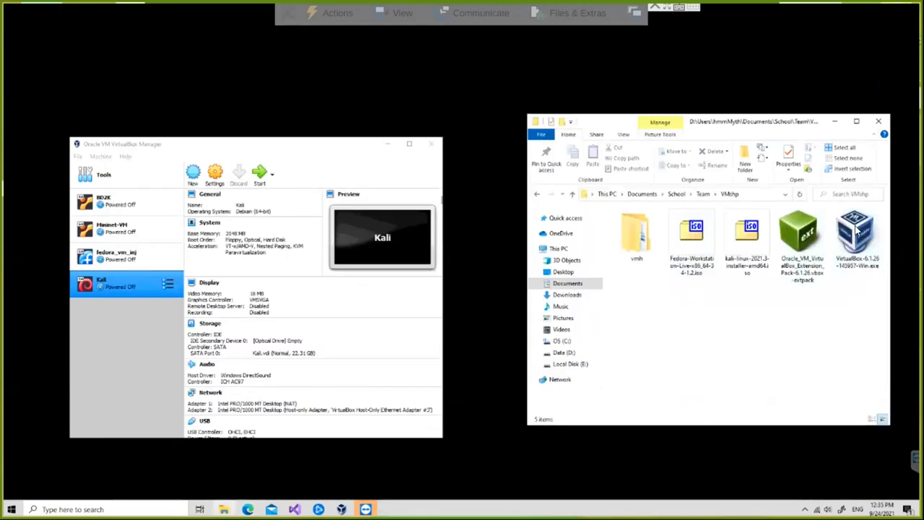
- Launch the VirtualBox 6.1.26 installer and continue past its welcome page
{"action": "double_click", "coordinate": [857, 229]}
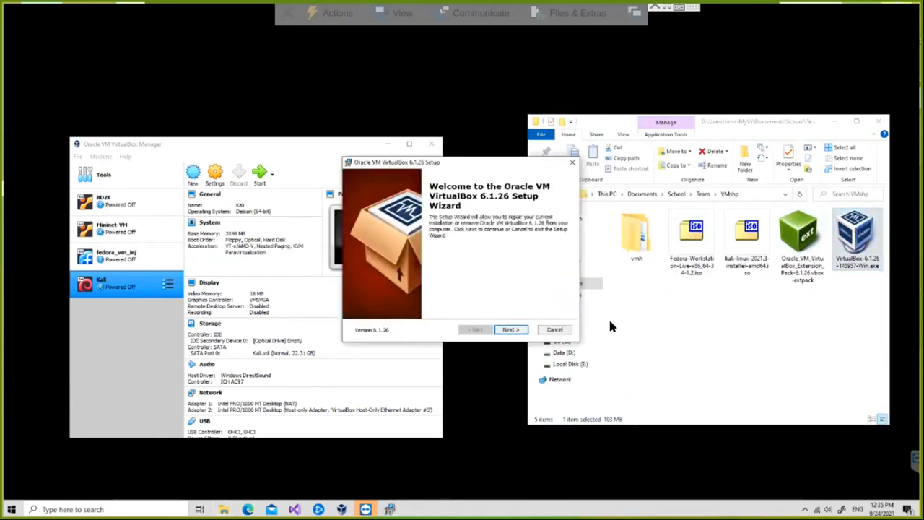
{"action": "left_click", "coordinate": [509, 330]}
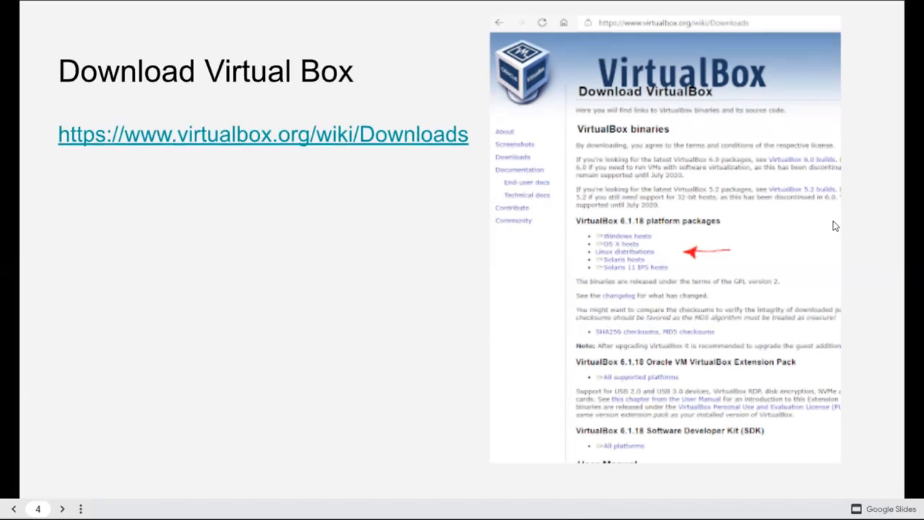
- Advance the presentation to the 'Make a New Machine' slide
{"action": "left_click", "coordinate": [796, 198]}
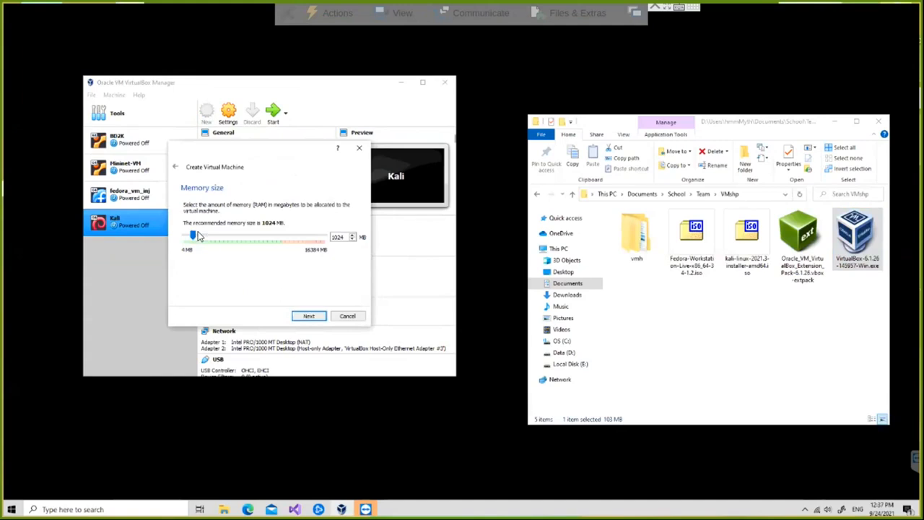
- Give the fedora VM 2048 MB memory and a new dynamically allocated VDI hard disk
{"action": "left_click_drag", "start_coordinate": [189, 241], "coordinate": [204, 242]}
{"action": "left_click", "coordinate": [313, 317]}
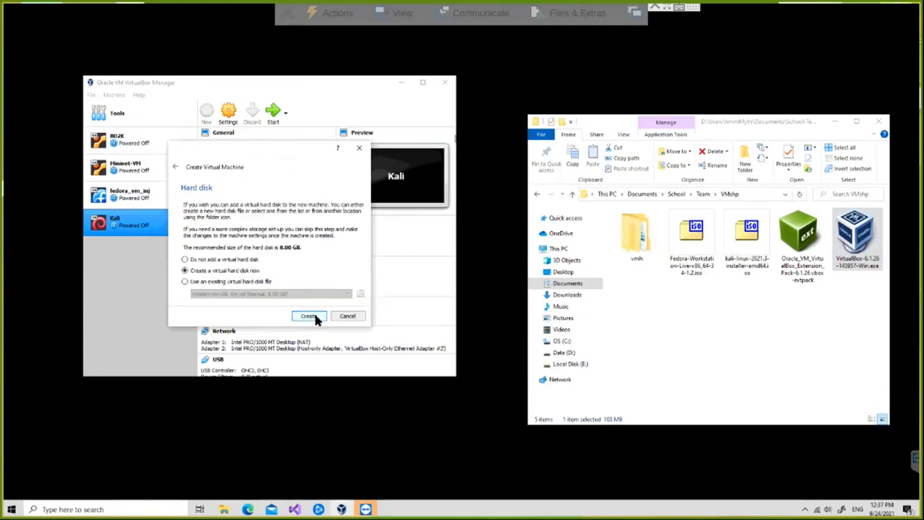
{"action": "left_click", "coordinate": [310, 318]}
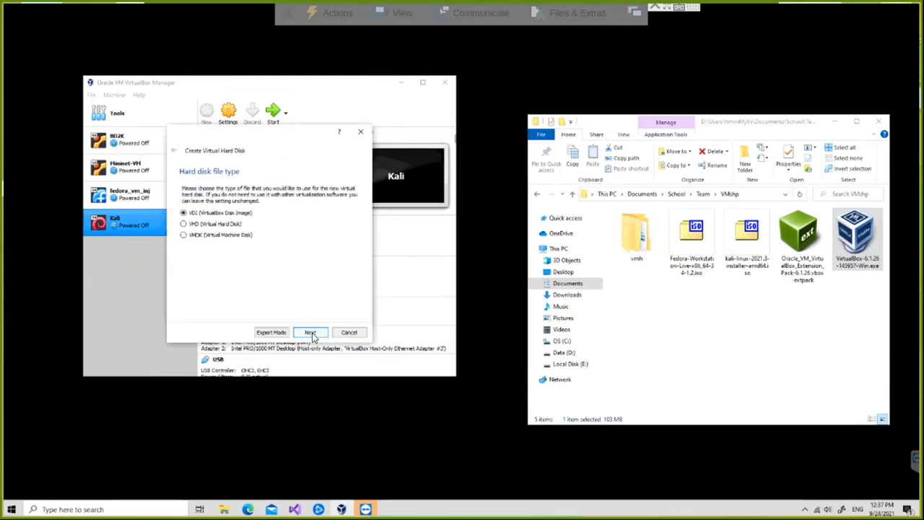
{"action": "left_click", "coordinate": [311, 332]}
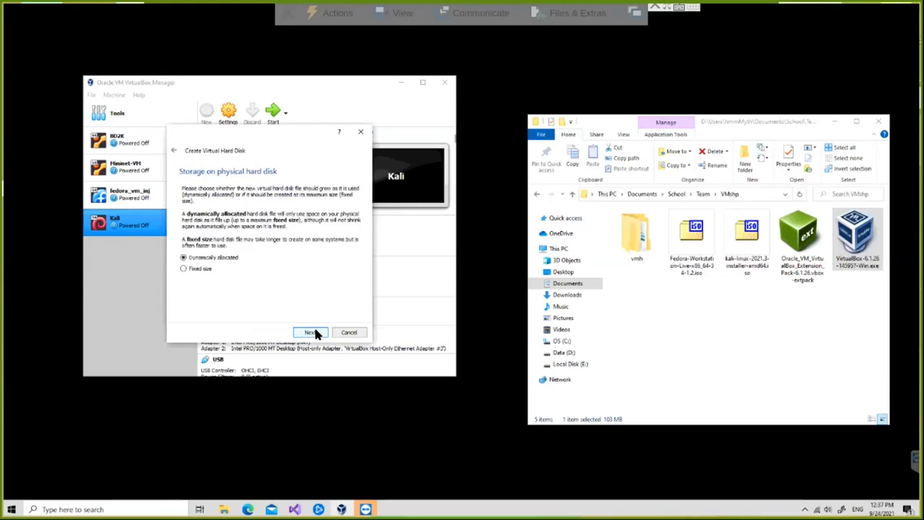
{"action": "left_click", "coordinate": [311, 332]}
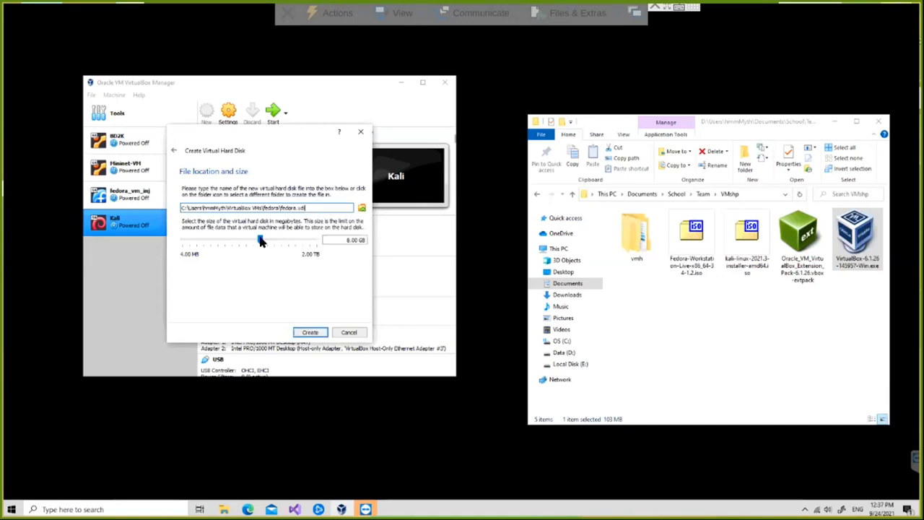
{"action": "left_click_drag", "start_coordinate": [260, 241], "coordinate": [269, 240]}
{"action": "left_click", "coordinate": [263, 241]}
{"action": "left_click_drag", "start_coordinate": [258, 237], "coordinate": [266, 243]}
{"action": "left_click", "coordinate": [309, 331]}
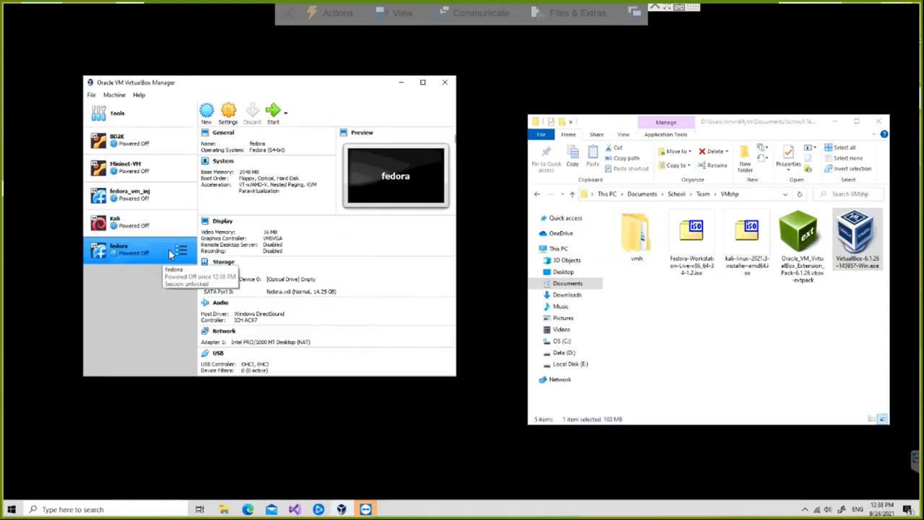
- Load Fedora-Workstation-Live-x86_64-34-1.2.iso into the fedora VM's optical drive as a Live CD, then save
{"action": "left_click", "coordinate": [228, 111]}
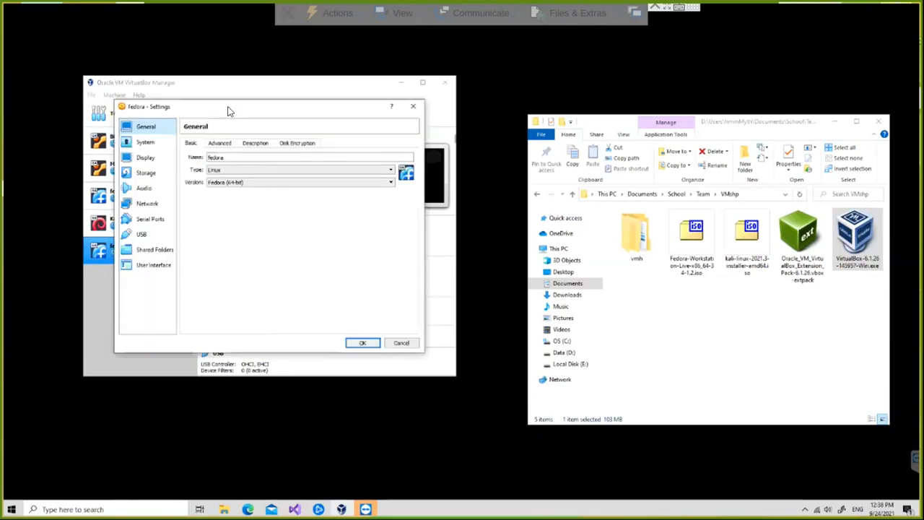
{"action": "left_click", "coordinate": [145, 174]}
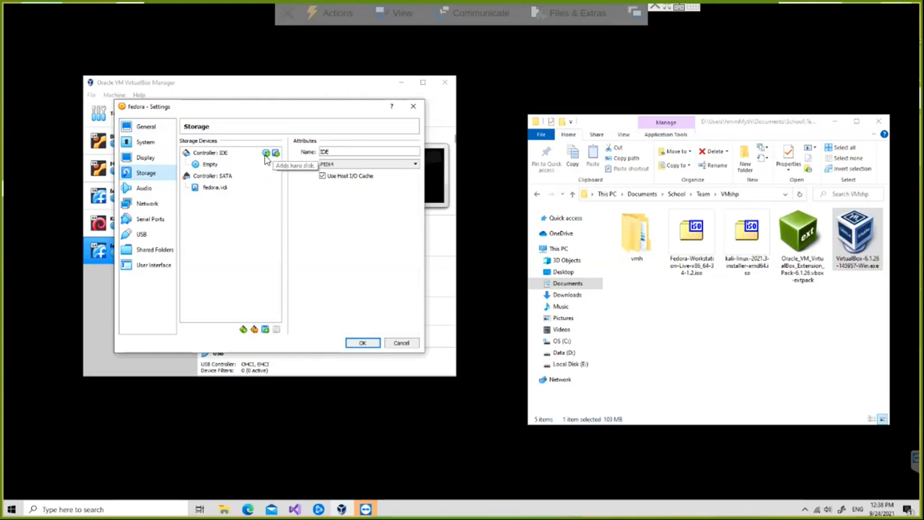
{"action": "left_click", "coordinate": [209, 165]}
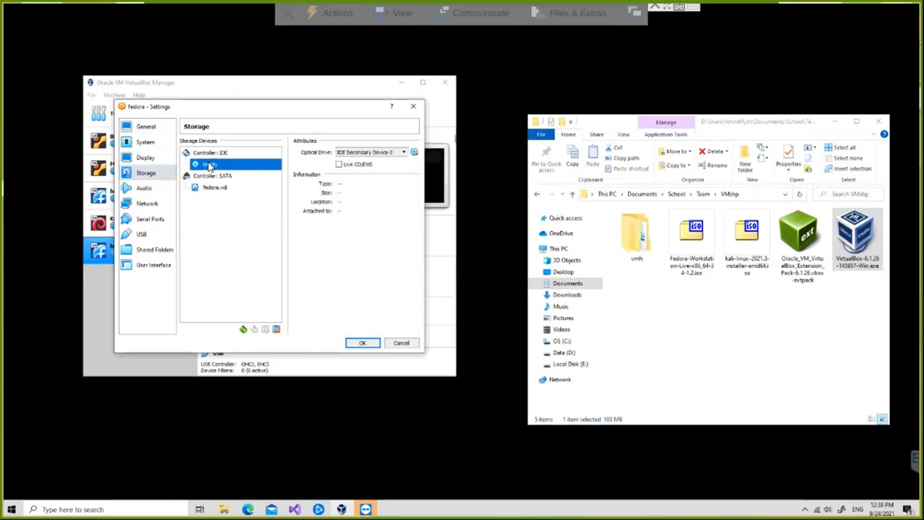
{"action": "left_click", "coordinate": [339, 164]}
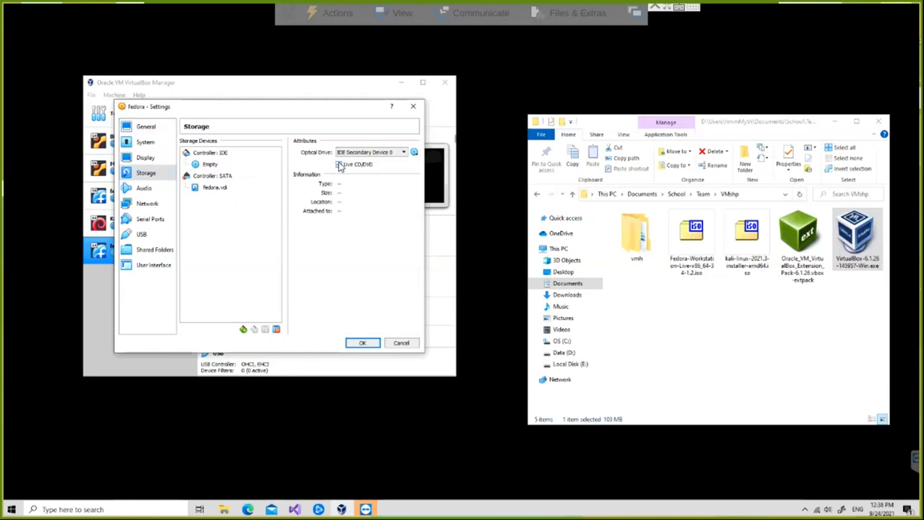
{"action": "left_click", "coordinate": [413, 154]}
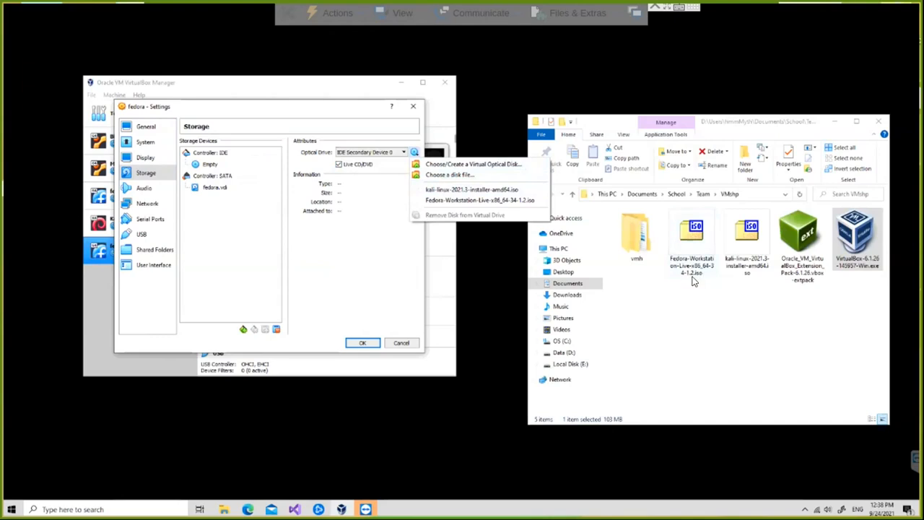
{"action": "left_click", "coordinate": [500, 201]}
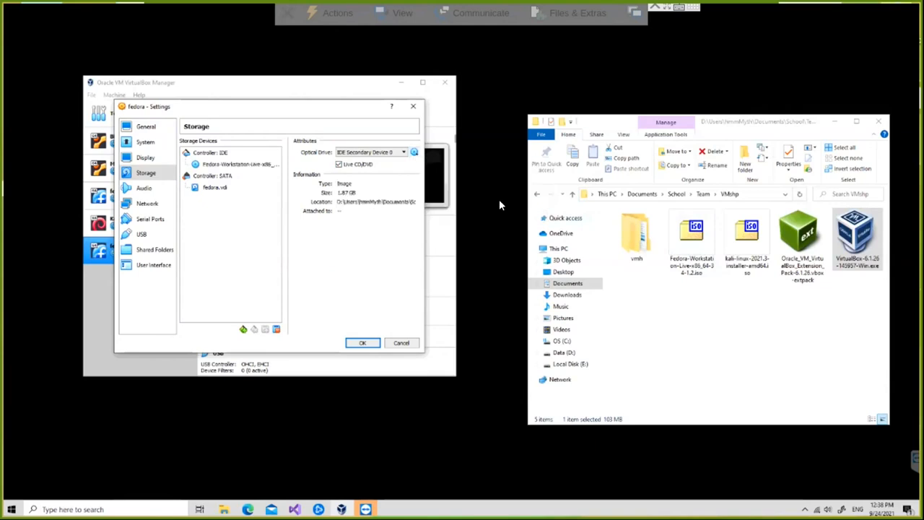
{"action": "left_click", "coordinate": [363, 343]}
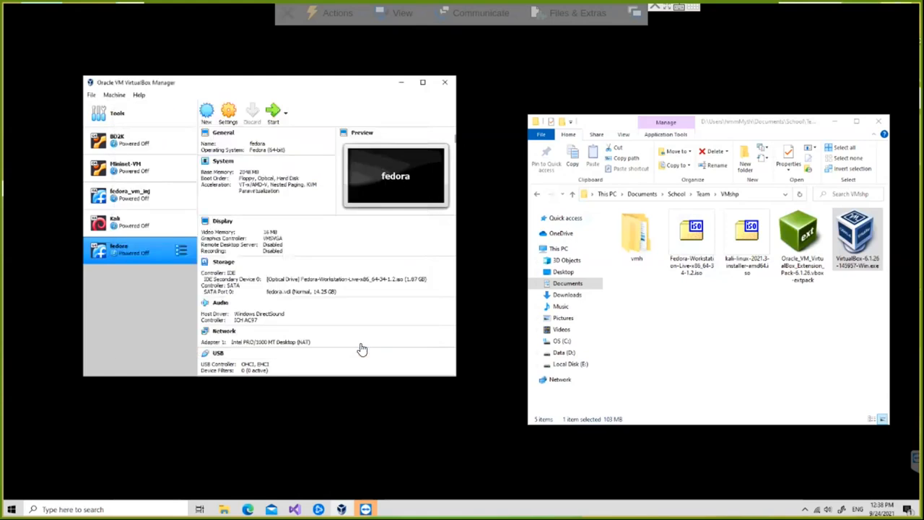
- Start the fedora VM, let it capture keyboard and mouse, and boot the Fedora Live session
{"action": "left_click", "coordinate": [273, 112]}
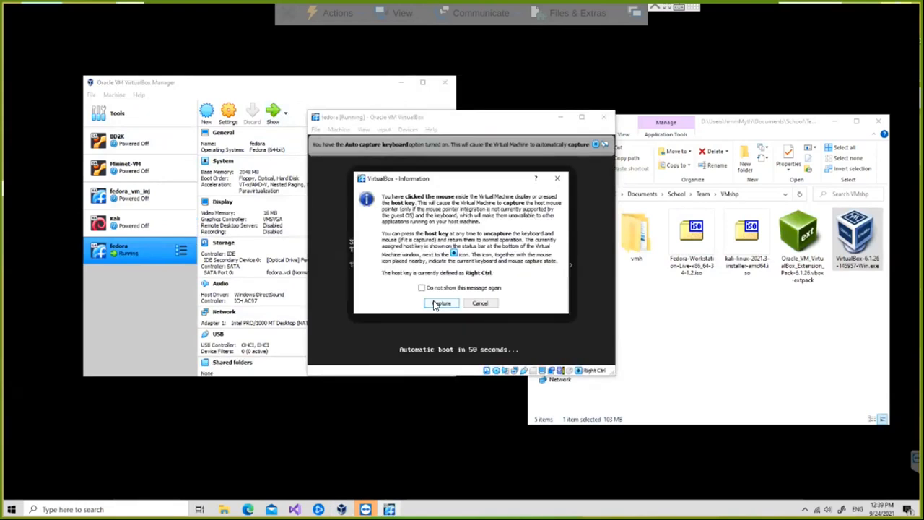
{"action": "left_click", "coordinate": [440, 303]}
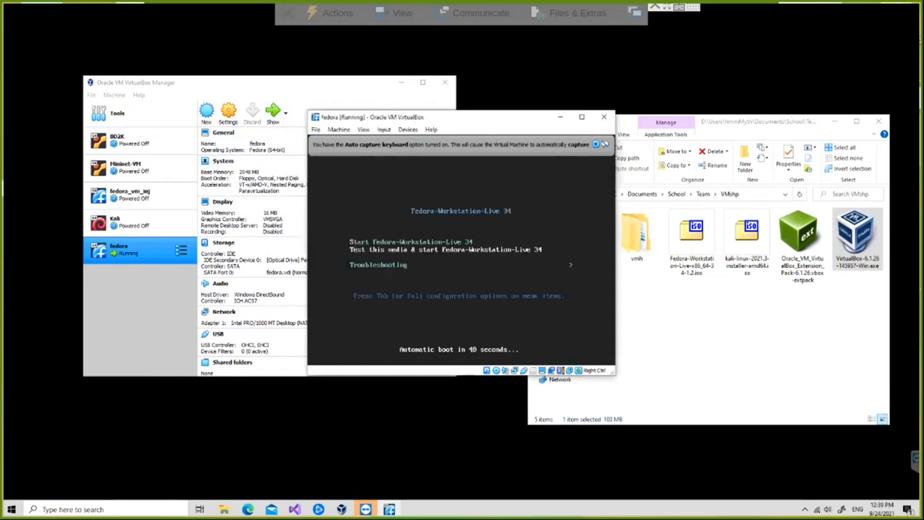
{"action": "key", "text": "Up"}
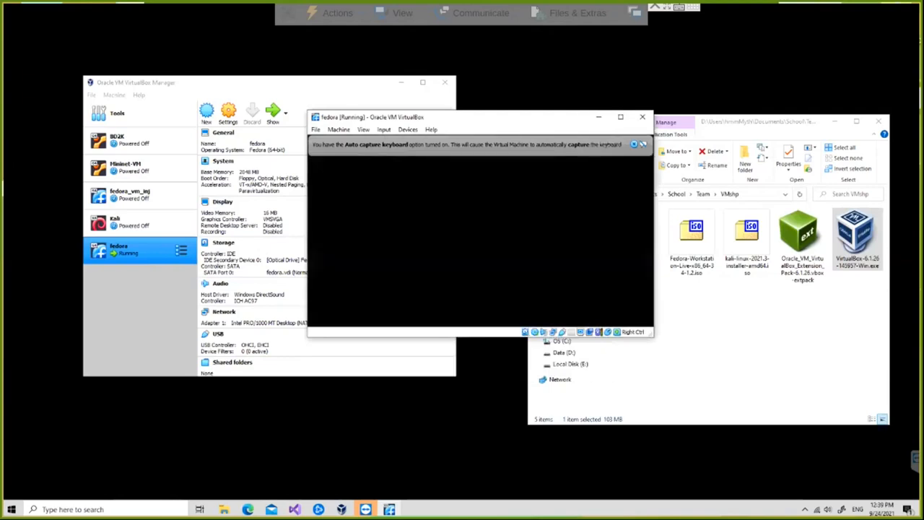
{"action": "left_click", "coordinate": [633, 146]}
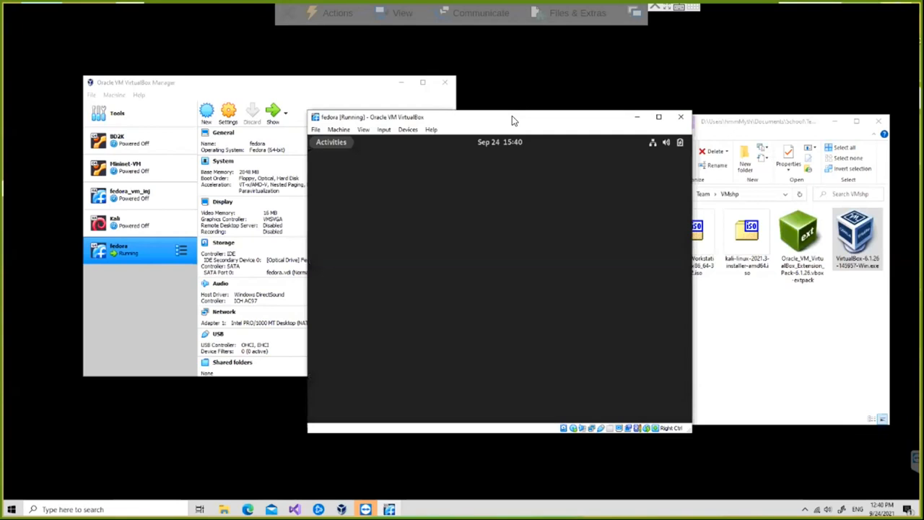
- Move the VM window up-left and launch Install to Hard Drive from the Welcome to Fedora window
{"action": "left_click_drag", "start_coordinate": [563, 112], "coordinate": [517, 70]}
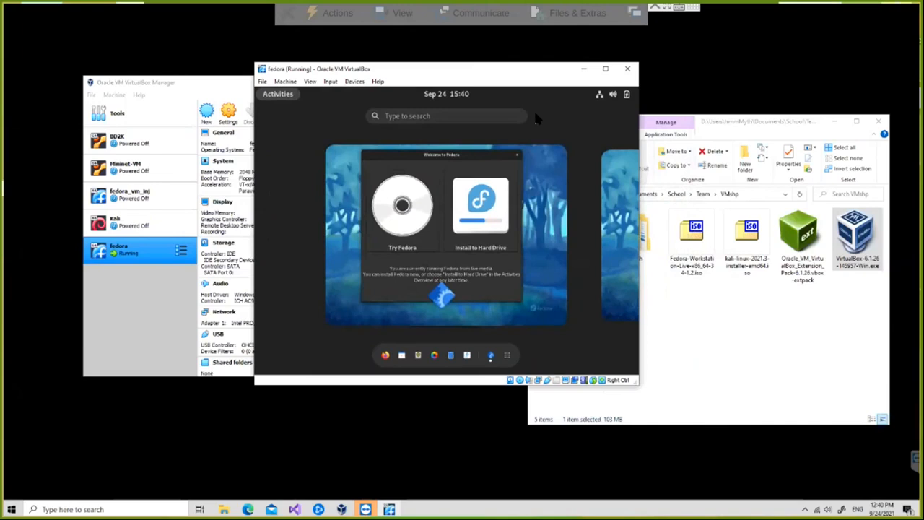
{"action": "left_click", "coordinate": [489, 205]}
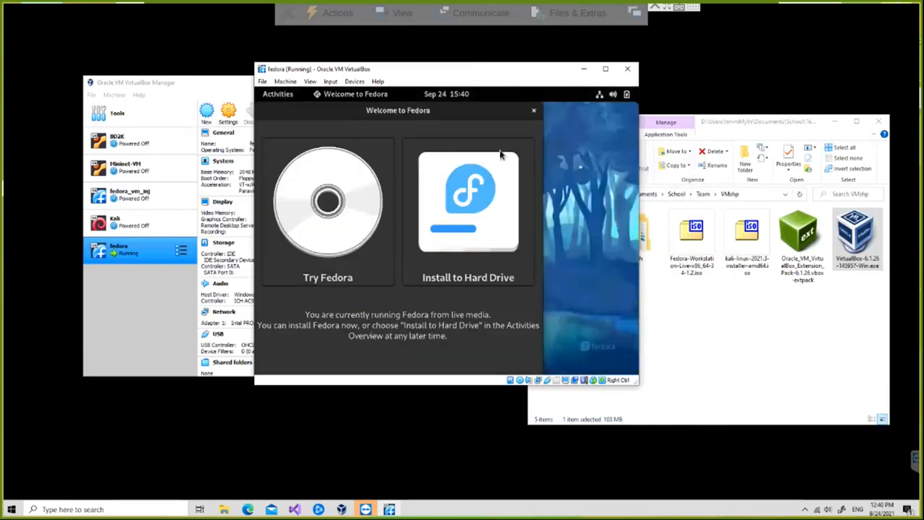
{"action": "left_click", "coordinate": [444, 224]}
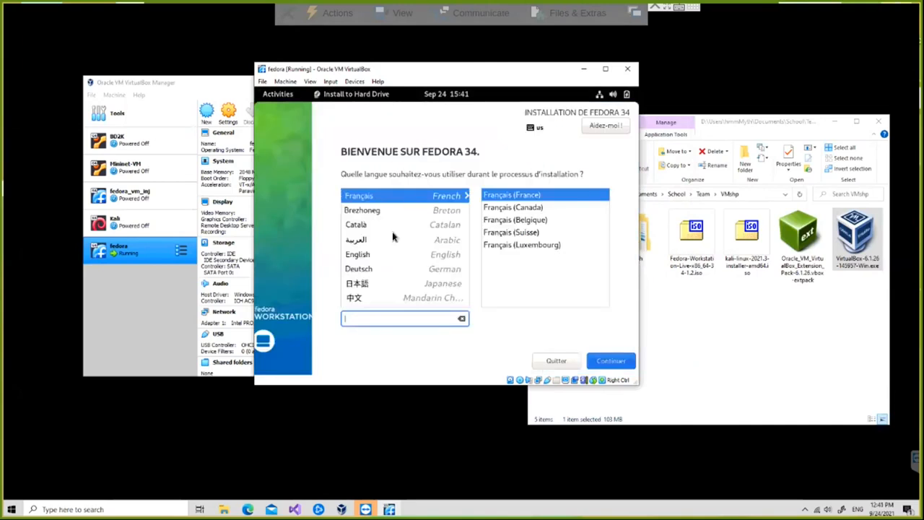
- Choose English as the installer language and open the Installation Destination settings
{"action": "left_click", "coordinate": [357, 256]}
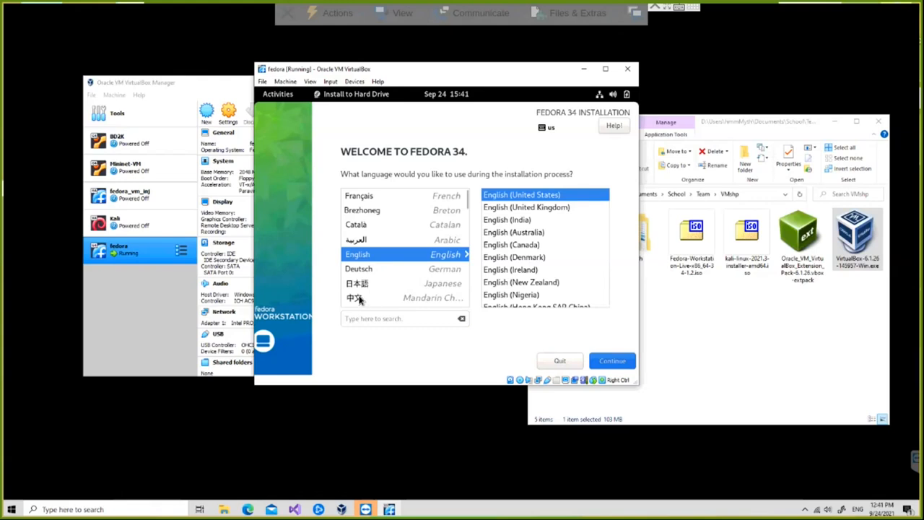
{"action": "left_click", "coordinate": [615, 361]}
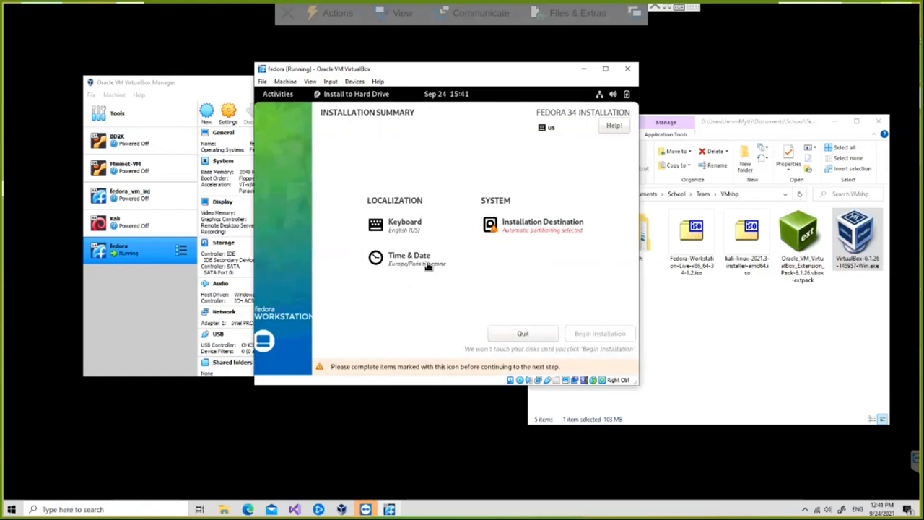
{"action": "left_click", "coordinate": [541, 224]}
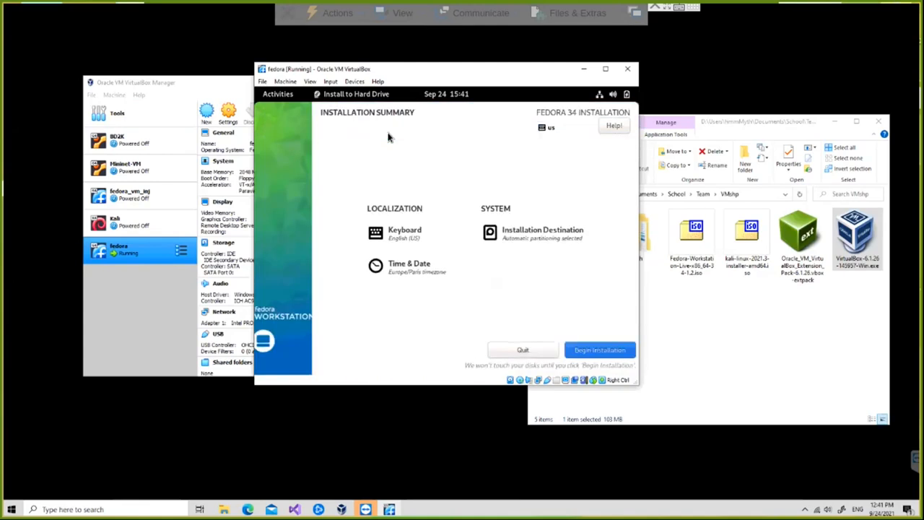
- Install Fedora 34 to the hard drive, close the installer, and power off the live session
{"action": "left_click", "coordinate": [588, 348]}
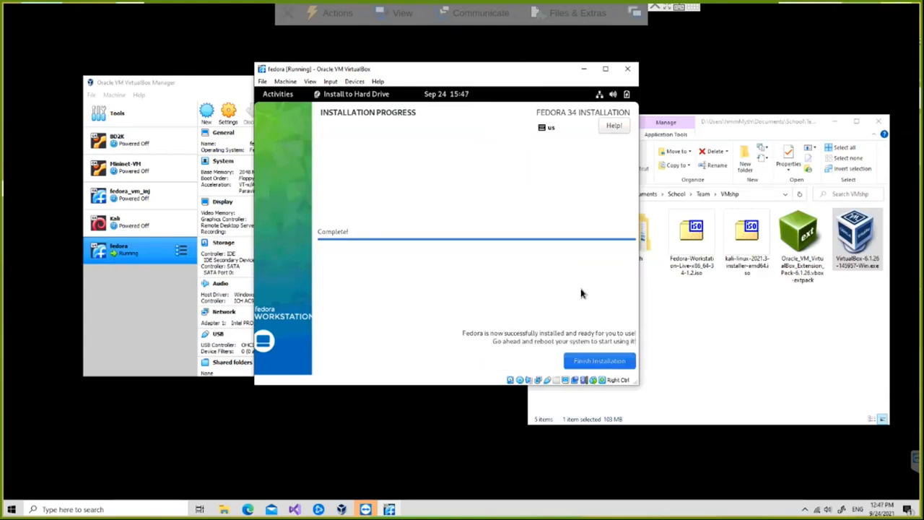
{"action": "left_click", "coordinate": [593, 363]}
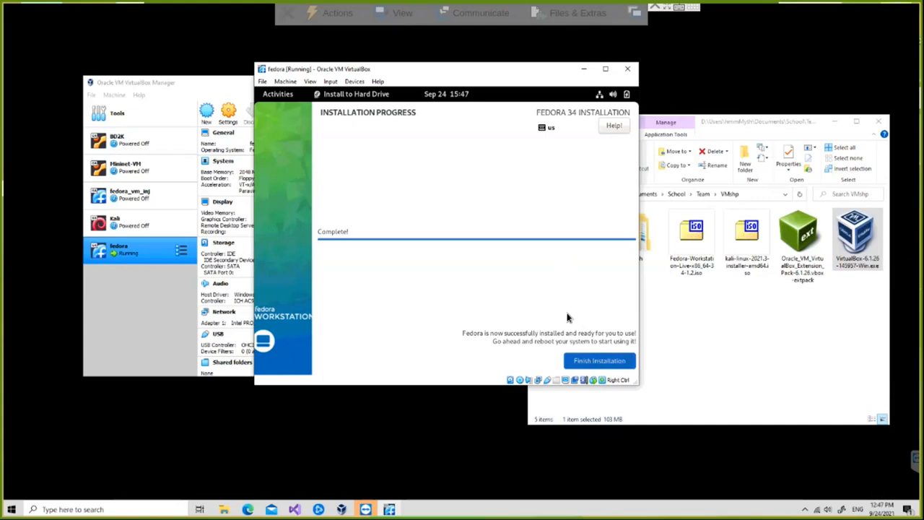
{"action": "left_click", "coordinate": [612, 94]}
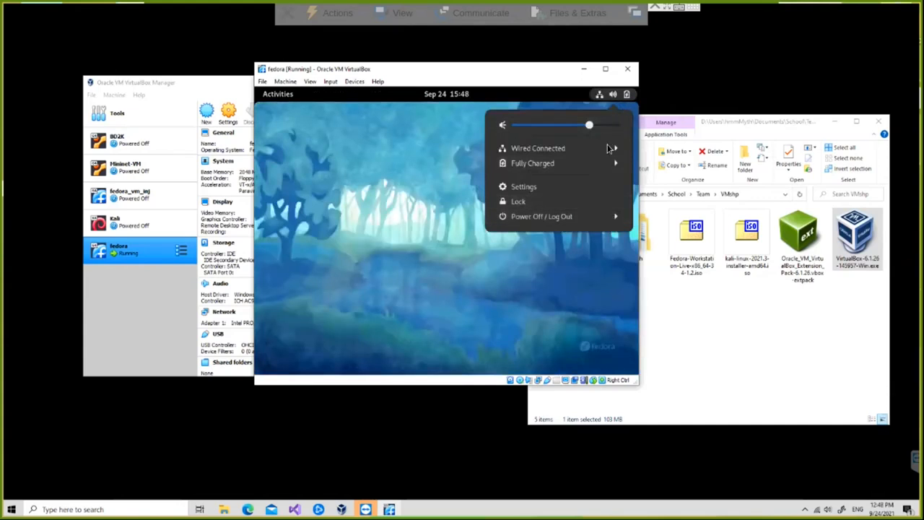
{"action": "left_click", "coordinate": [541, 216]}
{"action": "left_click", "coordinate": [529, 262]}
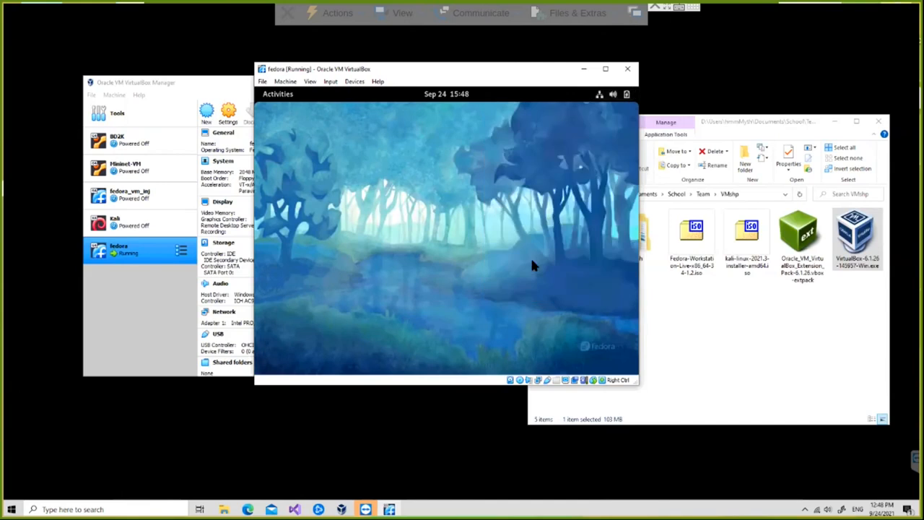
{"action": "left_click", "coordinate": [500, 258]}
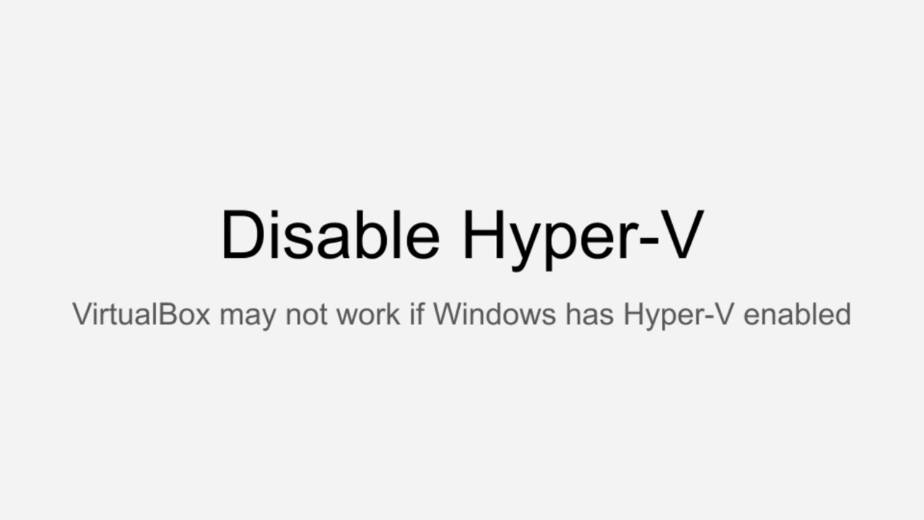
- Advance past the Disable Hyper-V slide and return to VirtualBox Manager
{"action": "key", "text": "Right"}
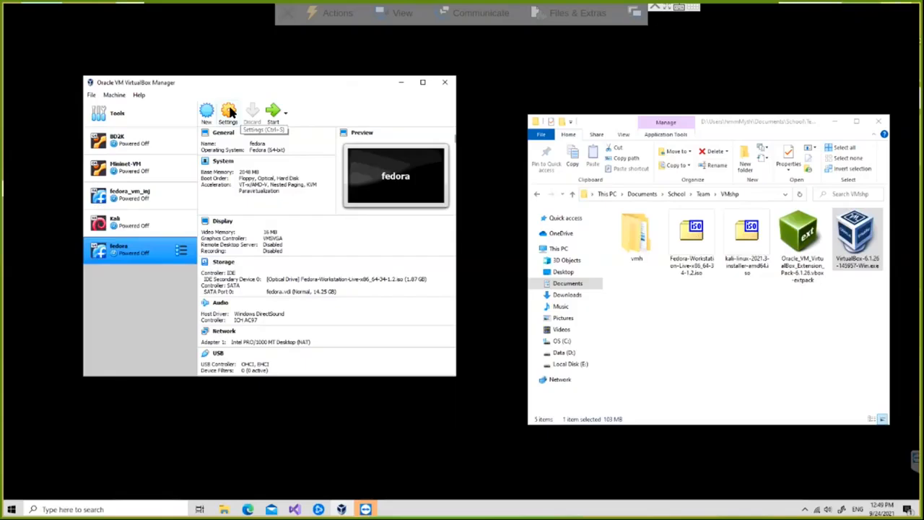
- Remove the Fedora ISO from the fedora VM's optical drive, uncheck Live CD/DVD, and save
{"action": "left_click", "coordinate": [229, 110]}
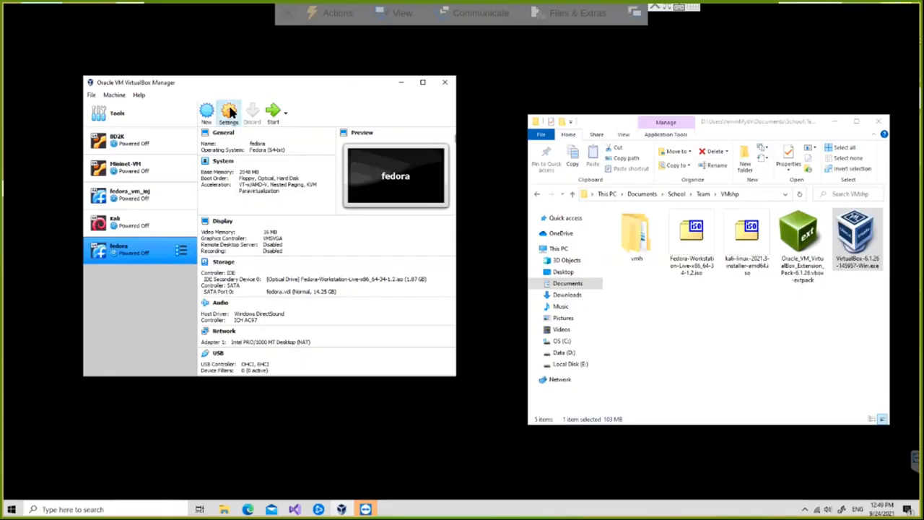
{"action": "left_click", "coordinate": [145, 174]}
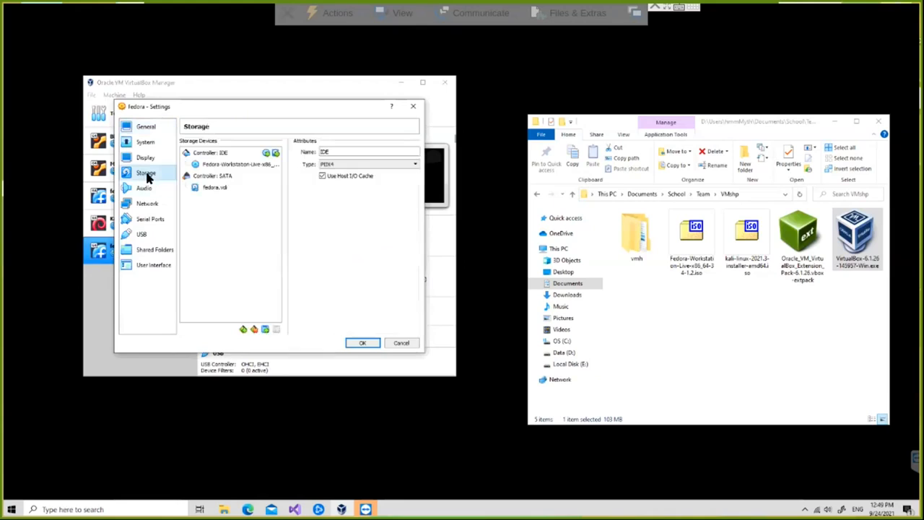
{"action": "left_click", "coordinate": [248, 164]}
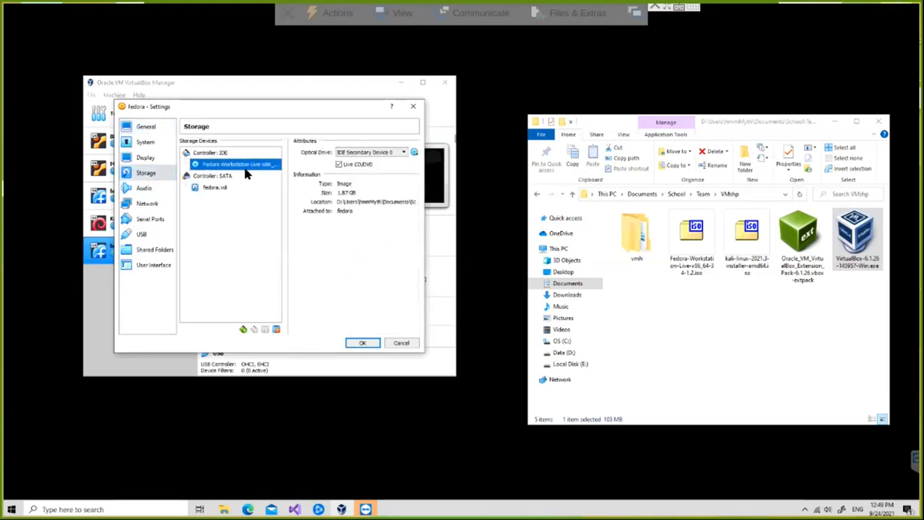
{"action": "left_click", "coordinate": [414, 153]}
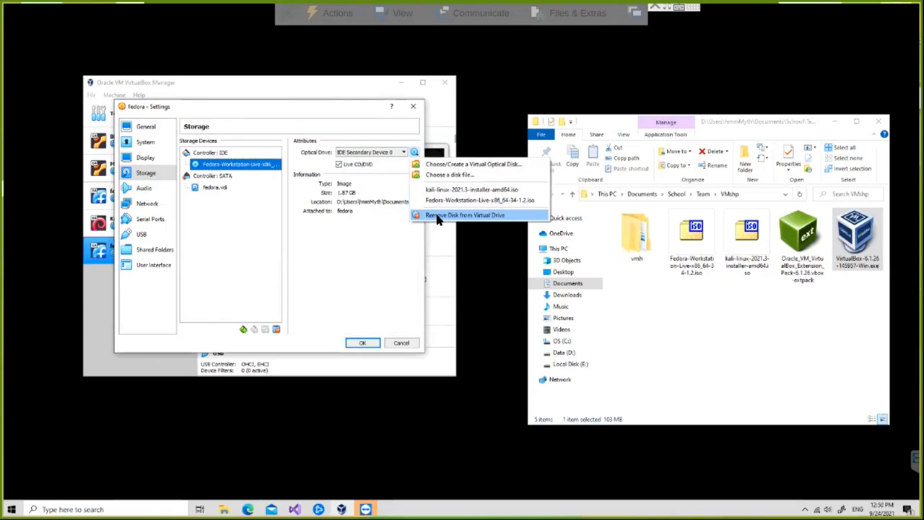
{"action": "left_click", "coordinate": [437, 219]}
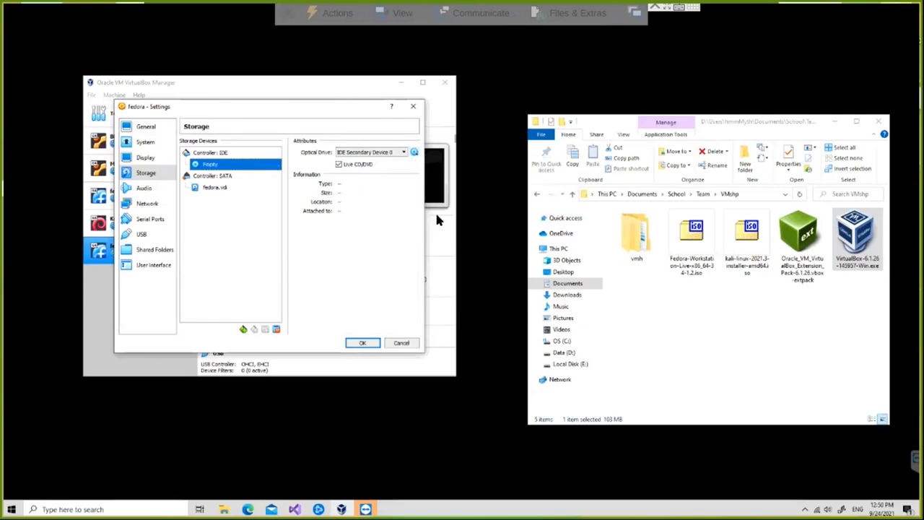
{"action": "left_click", "coordinate": [338, 165]}
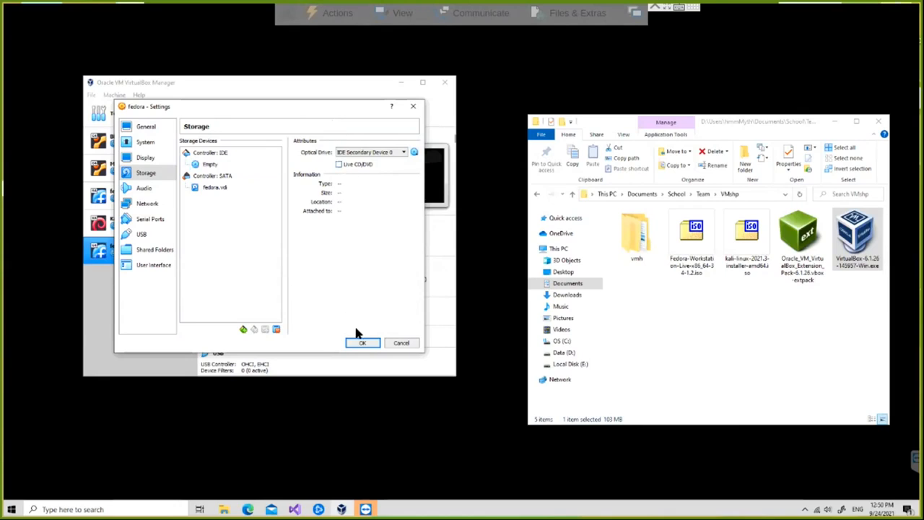
{"action": "left_click", "coordinate": [363, 343]}
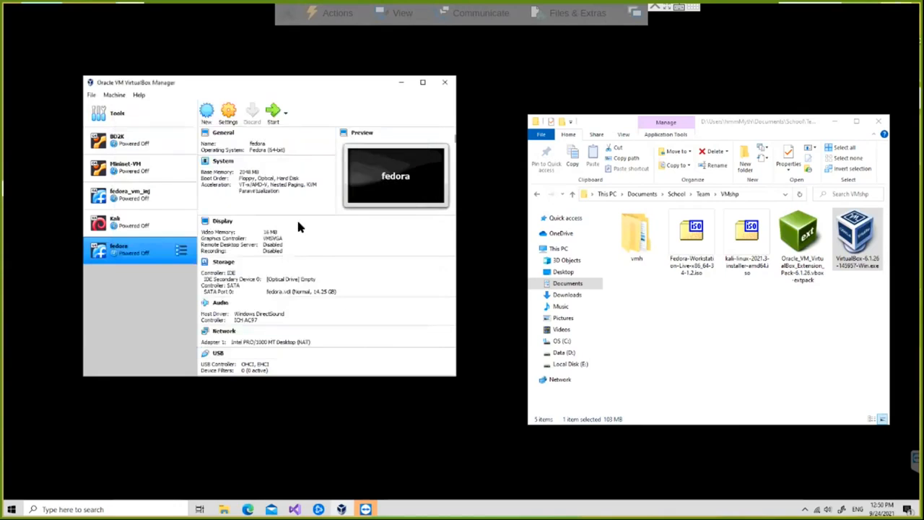
- Boot the installed fedora VM and enlarge its window to show the Welcome to Fedora 34 screen
{"action": "left_click", "coordinate": [267, 113]}
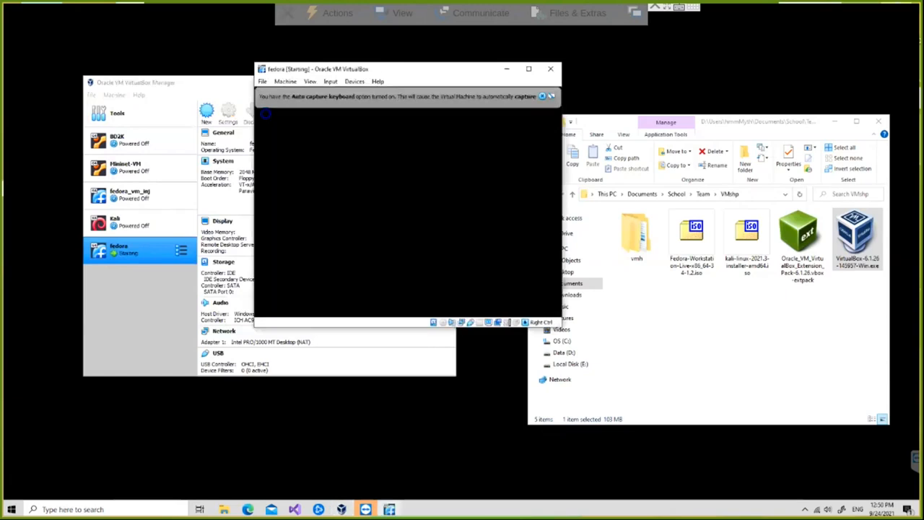
{"action": "left_click", "coordinate": [542, 96]}
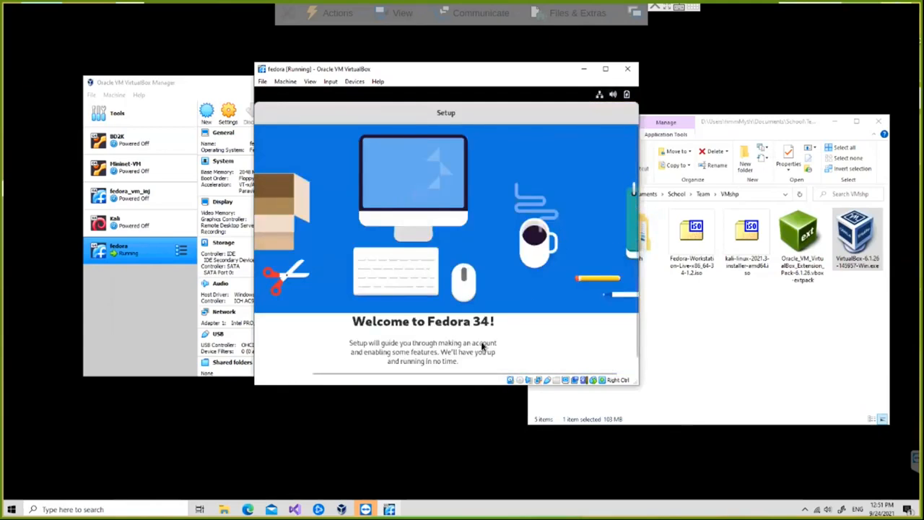
{"action": "left_click_drag", "start_coordinate": [634, 382], "coordinate": [737, 460]}
- Begin Fedora setup with Location Services and Automatic Problem Reporting off, skipping online accounts
{"action": "left_click", "coordinate": [478, 415]}
{"action": "left_click", "coordinate": [598, 183]}
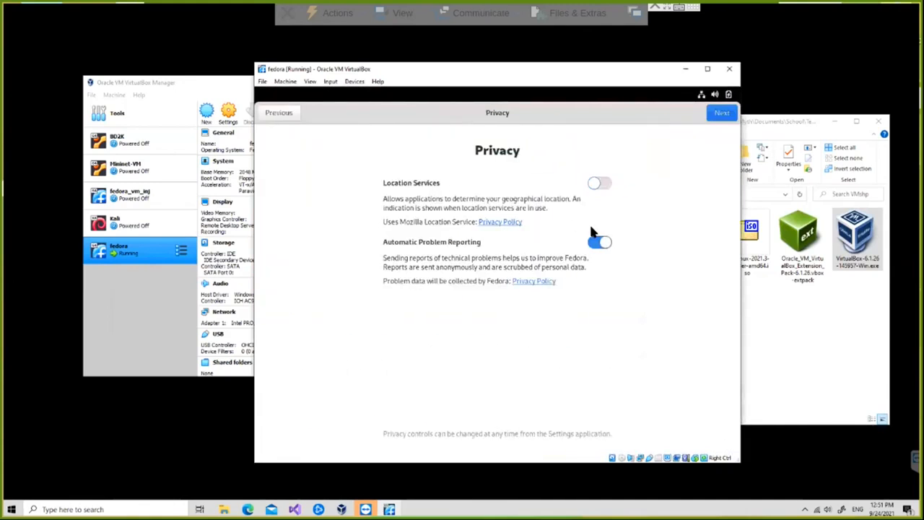
{"action": "left_click", "coordinate": [597, 243]}
{"action": "left_click", "coordinate": [709, 113]}
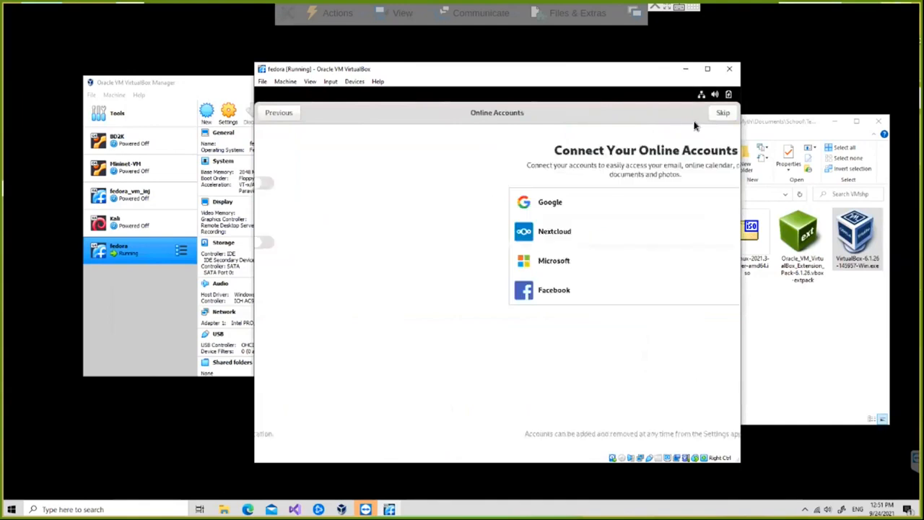
{"action": "left_click", "coordinate": [723, 111]}
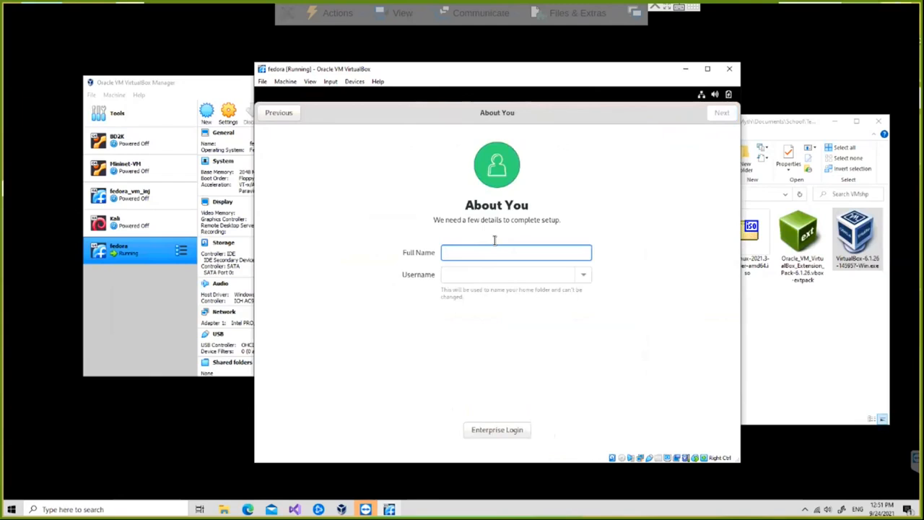
- Create the user account with the user's name and a confirmed password, then open the desktop
{"action": "type", "text": "fred"}
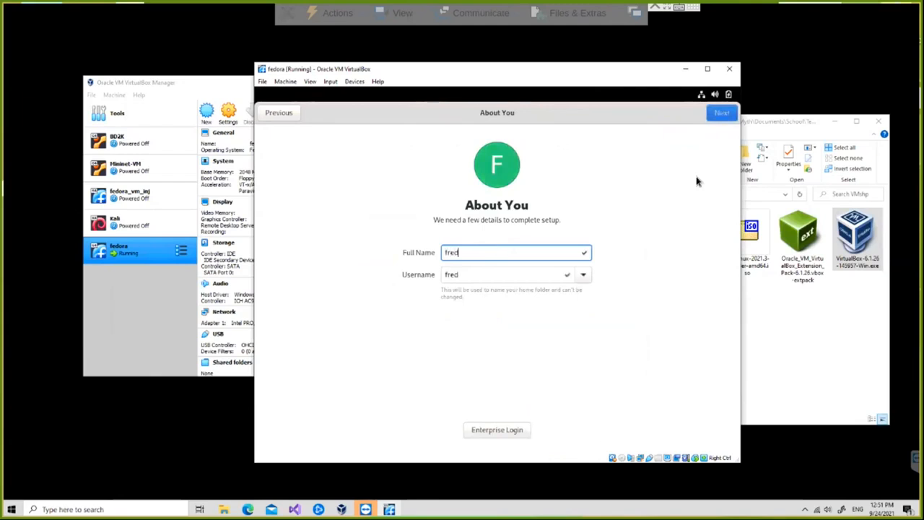
{"action": "left_click", "coordinate": [718, 115]}
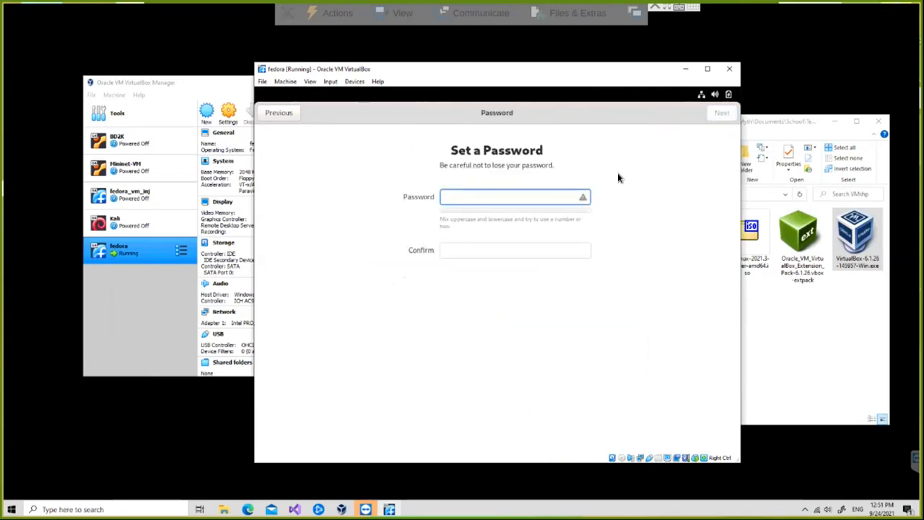
{"action": "left_click", "coordinate": [495, 250]}
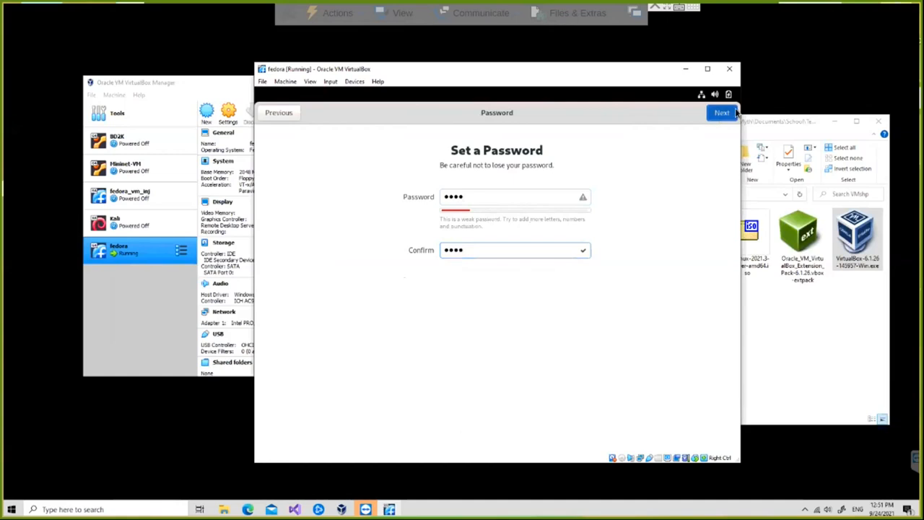
{"action": "left_click", "coordinate": [721, 113]}
{"action": "left_click", "coordinate": [493, 346]}
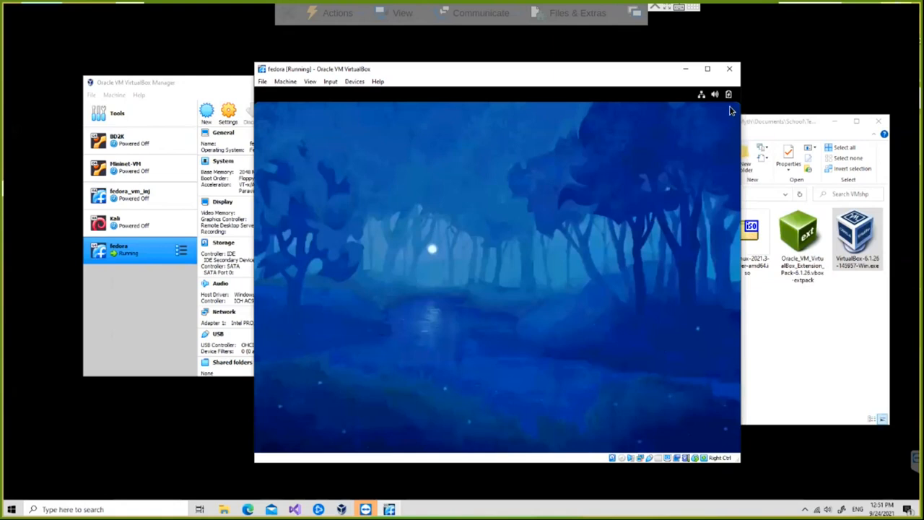
- Close the fedora VM window, choosing Power off the machine
{"action": "left_click_drag", "start_coordinate": [631, 74], "coordinate": [528, 68]}
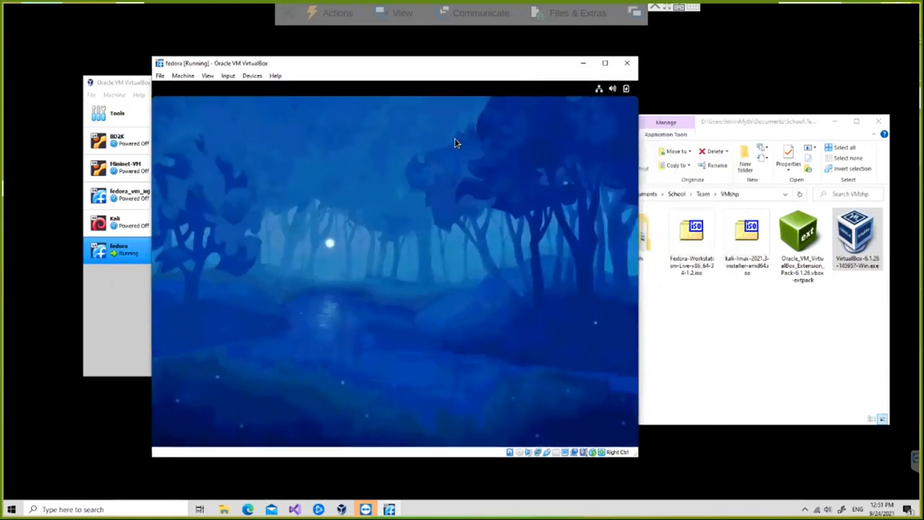
{"action": "left_click", "coordinate": [626, 63]}
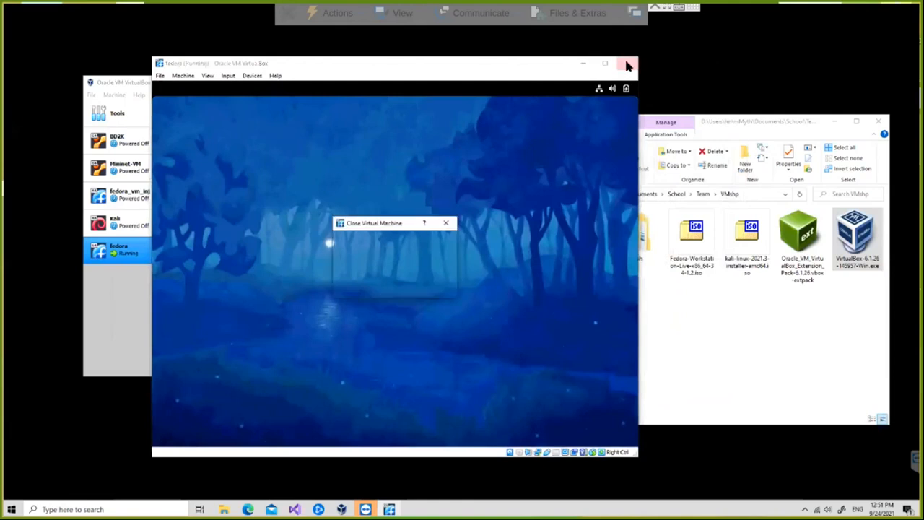
{"action": "left_click", "coordinate": [387, 269]}
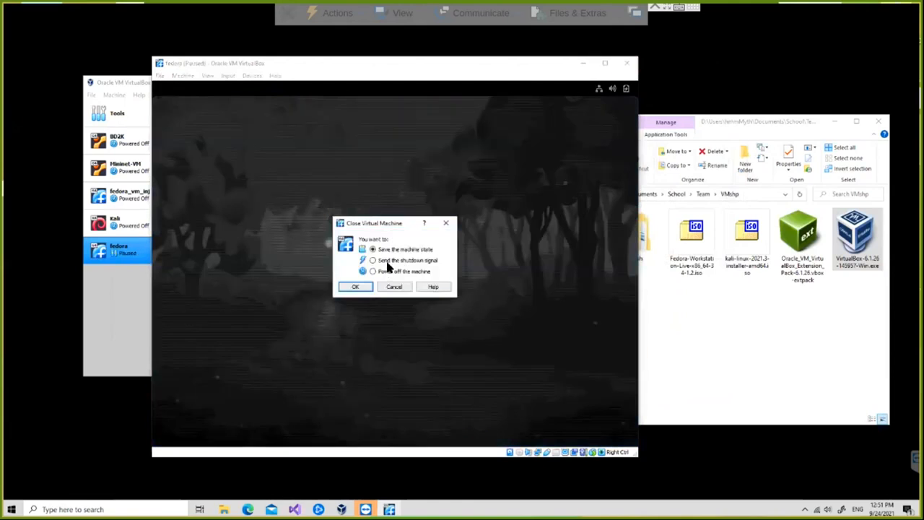
{"action": "left_click", "coordinate": [354, 287]}
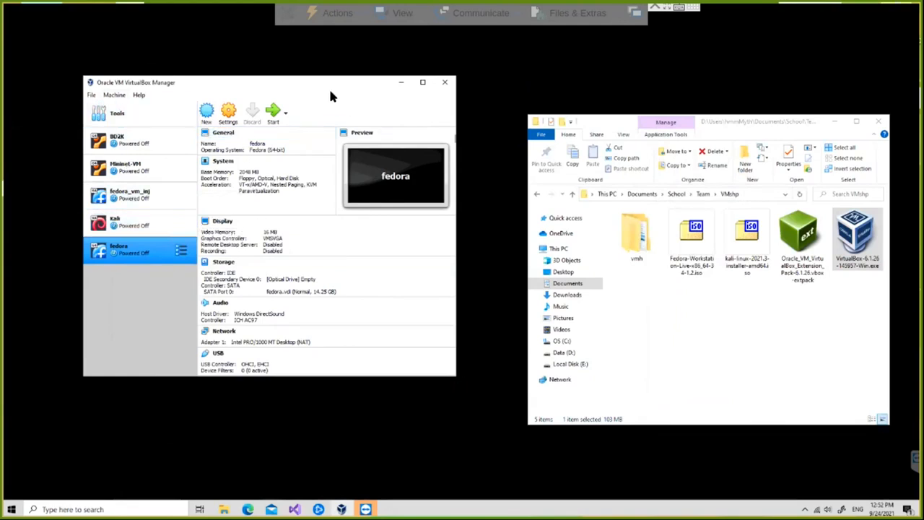
- Open Host Network Manager and show adapter #3's IPv4 settings, 192.168.33.2 / 255.255.255.0
{"action": "left_click", "coordinate": [91, 95]}
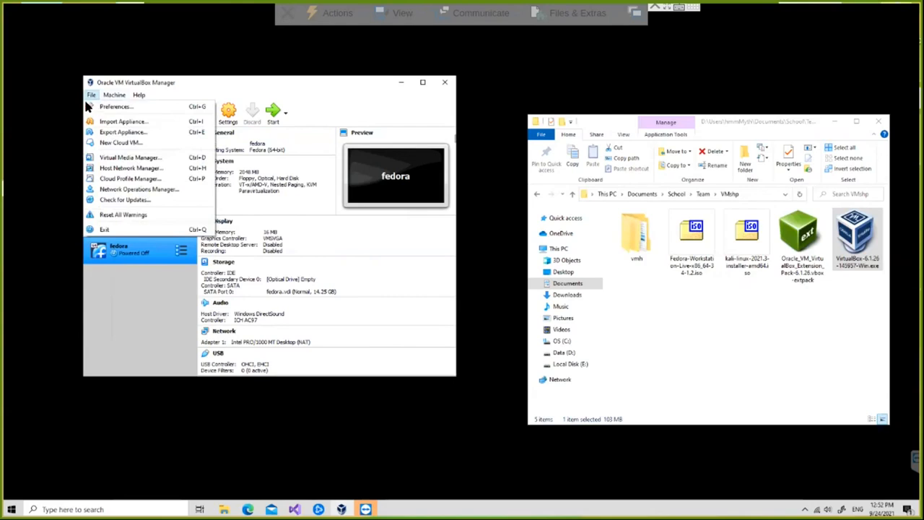
{"action": "left_click", "coordinate": [148, 169]}
{"action": "left_click_drag", "start_coordinate": [208, 98], "coordinate": [255, 101]}
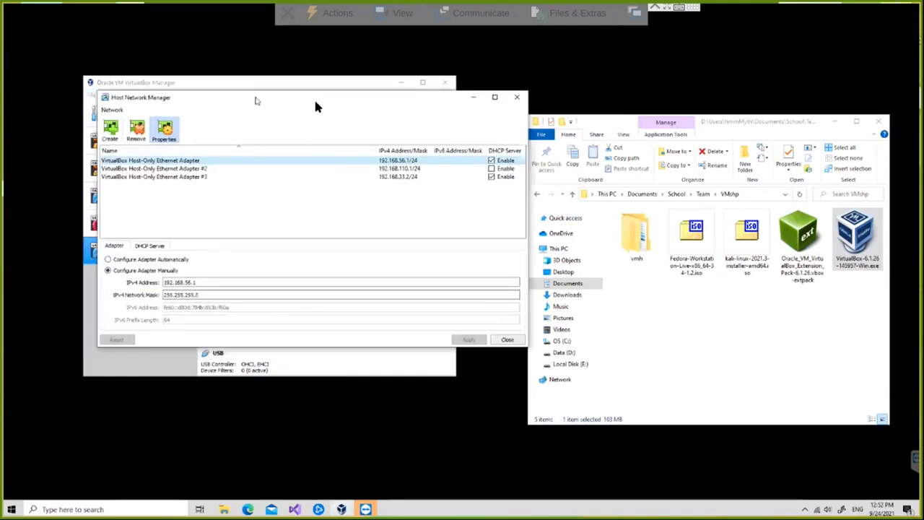
{"action": "left_click_drag", "start_coordinate": [315, 107], "coordinate": [318, 99]}
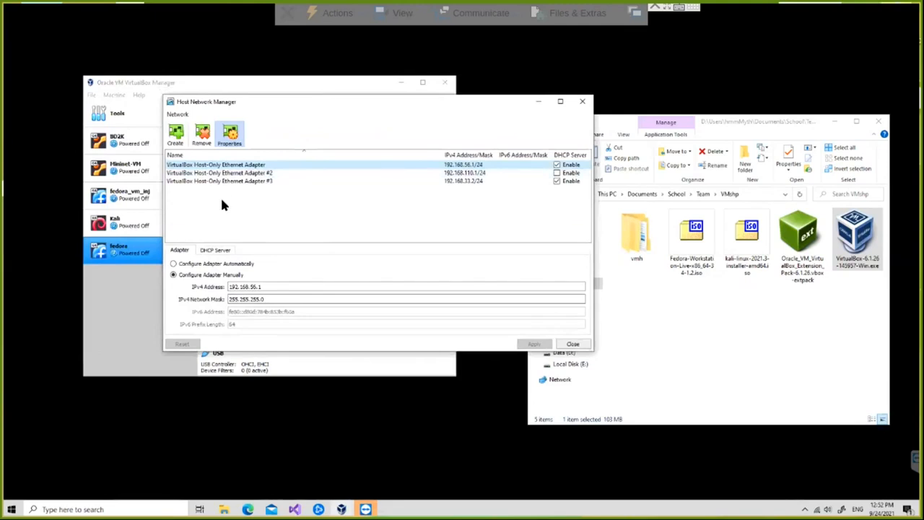
{"action": "left_click", "coordinate": [254, 181]}
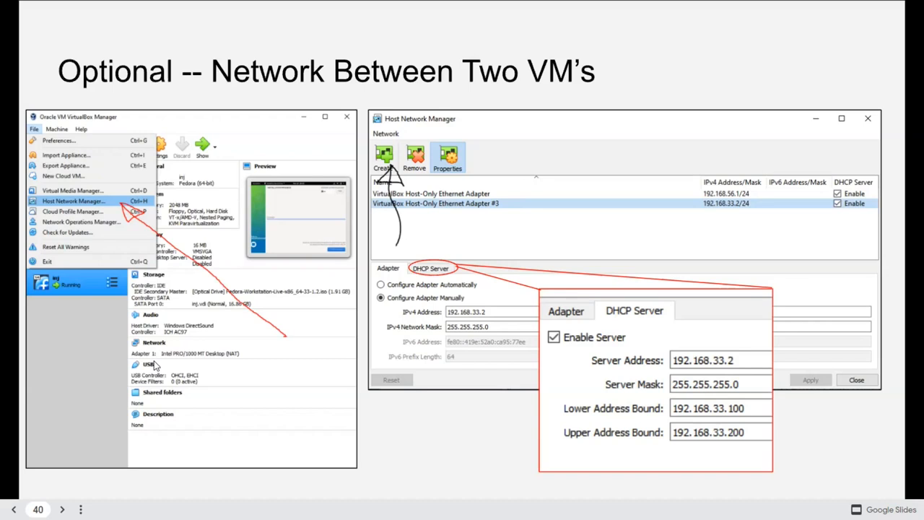
- Advance from slide 40 through the host-only adapter slides to slide 43, Adding Guest Additions
{"action": "key", "text": "Right"}
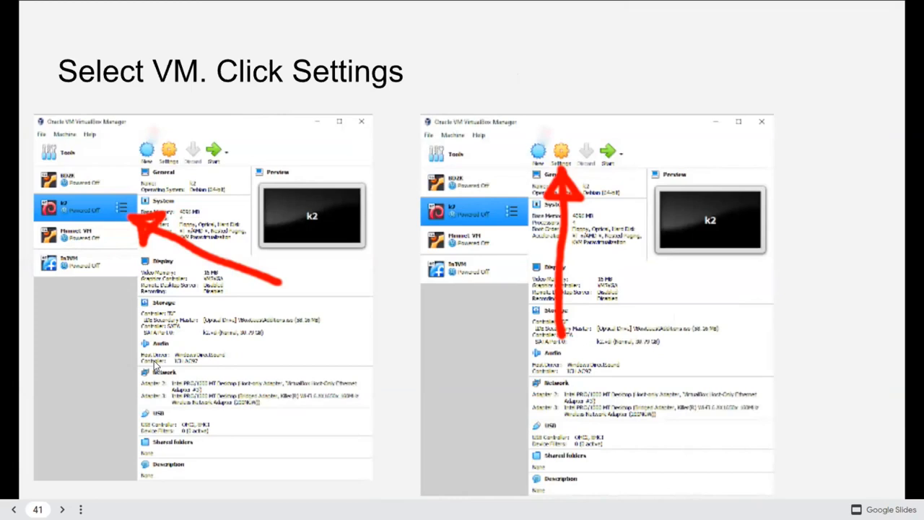
{"action": "key", "text": "Right"}
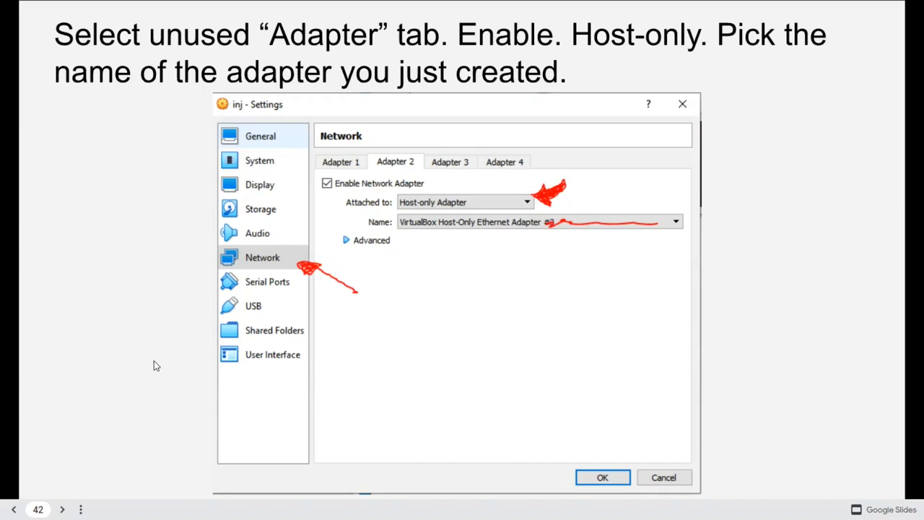
{"action": "key", "text": "Right"}
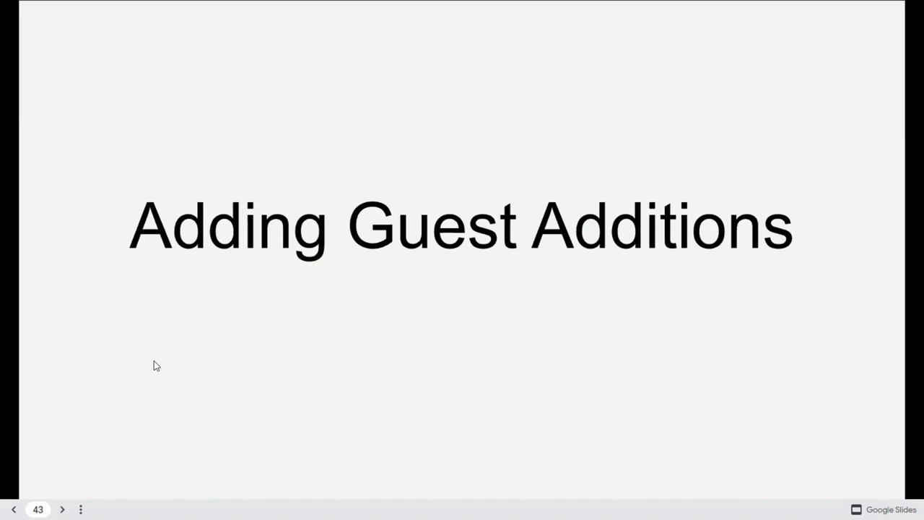
- Advance past the Guest Additions CD image slide to slide 45, Run and Authenticate
{"action": "key", "text": "Right"}
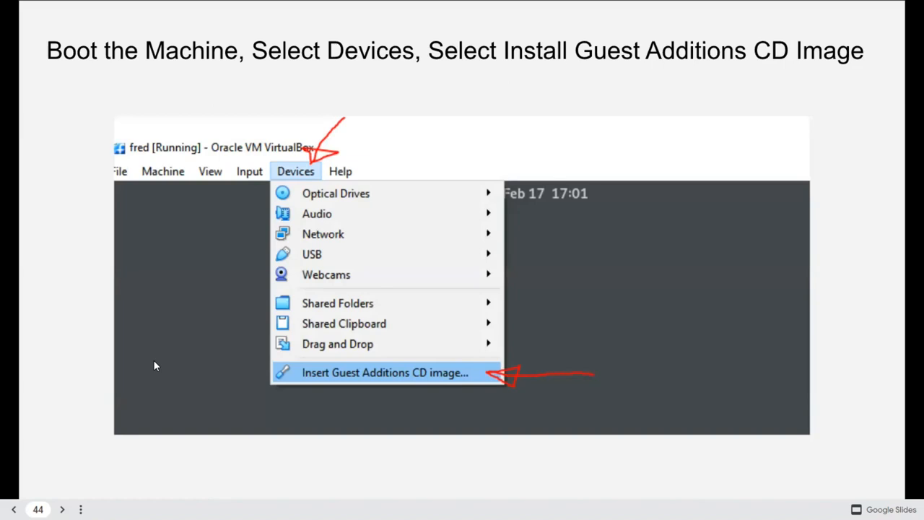
{"action": "key", "text": "Right"}
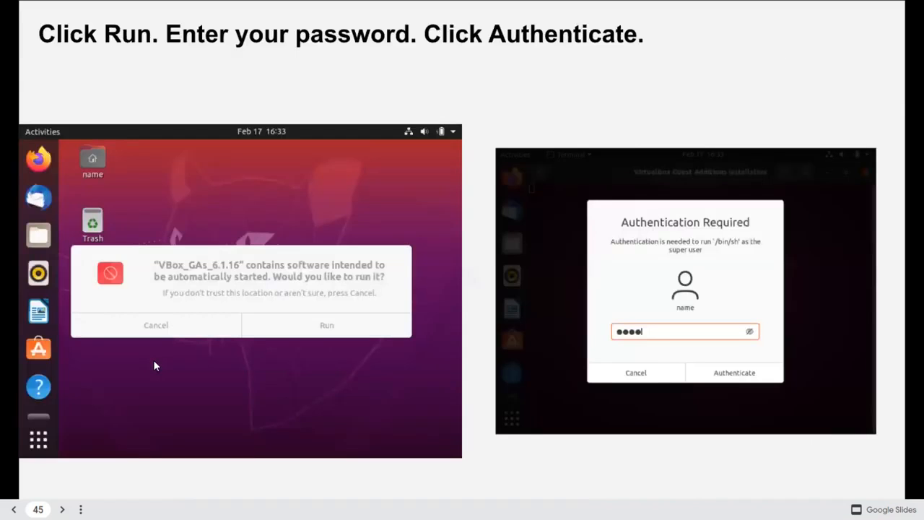